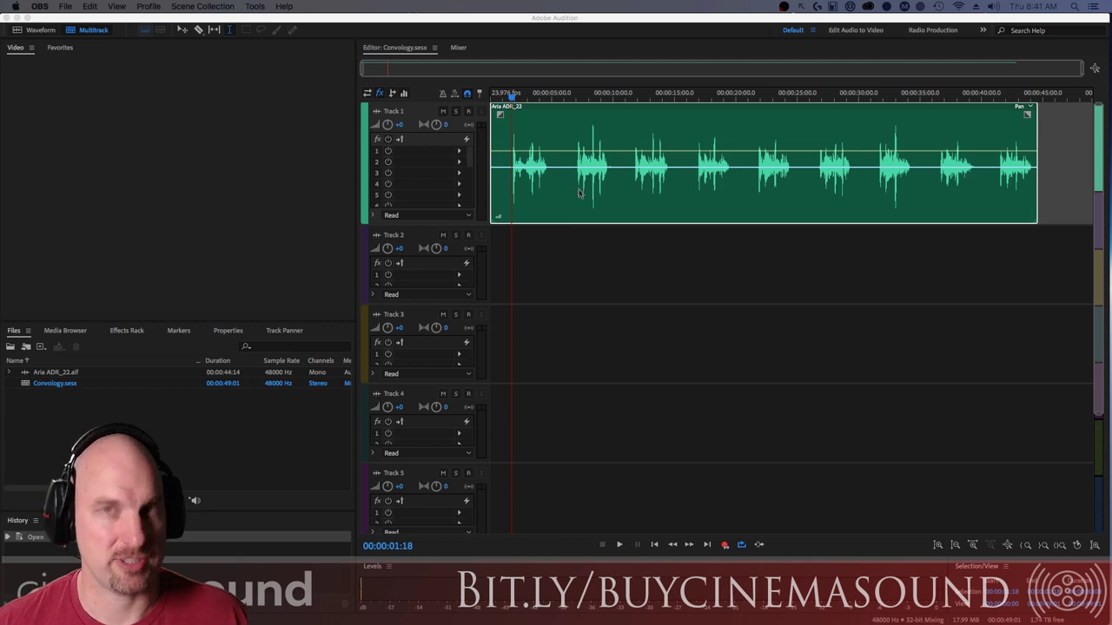
Play part of the dry Aria ADR_22 dialogue clip on Track 1
{"action": "left_click", "coordinate": [546, 111]}
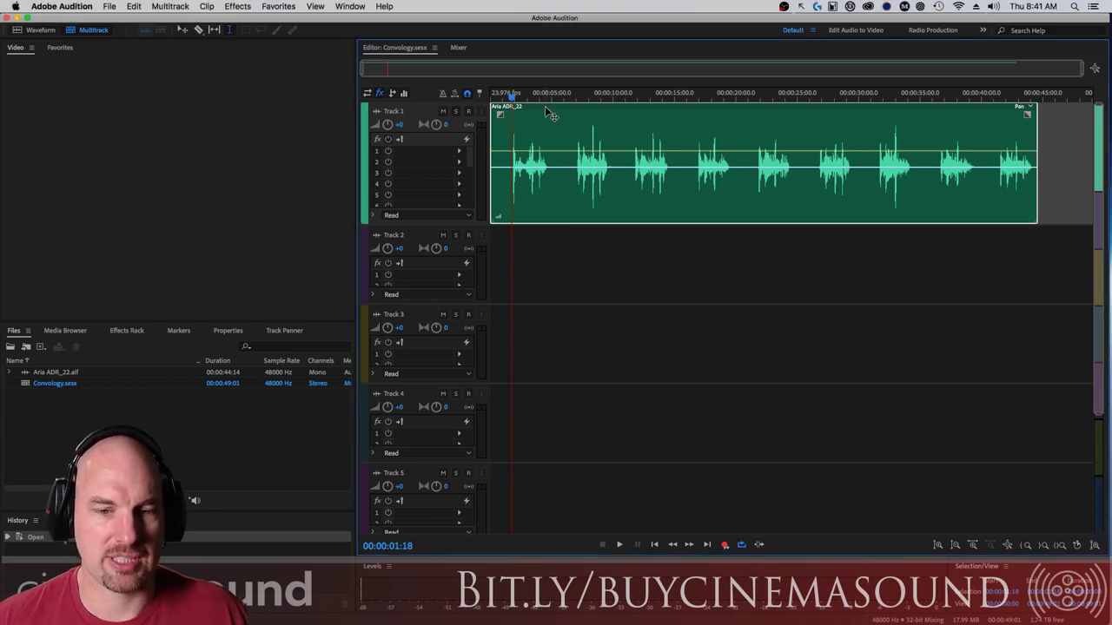
{"action": "key", "text": "space"}
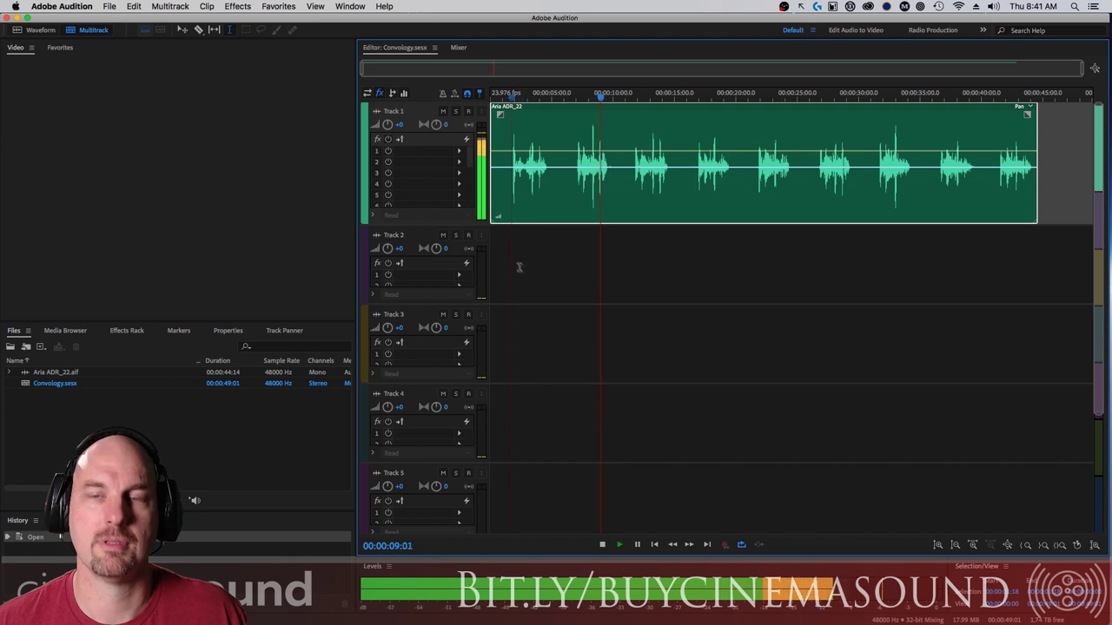
{"action": "key", "text": "space"}
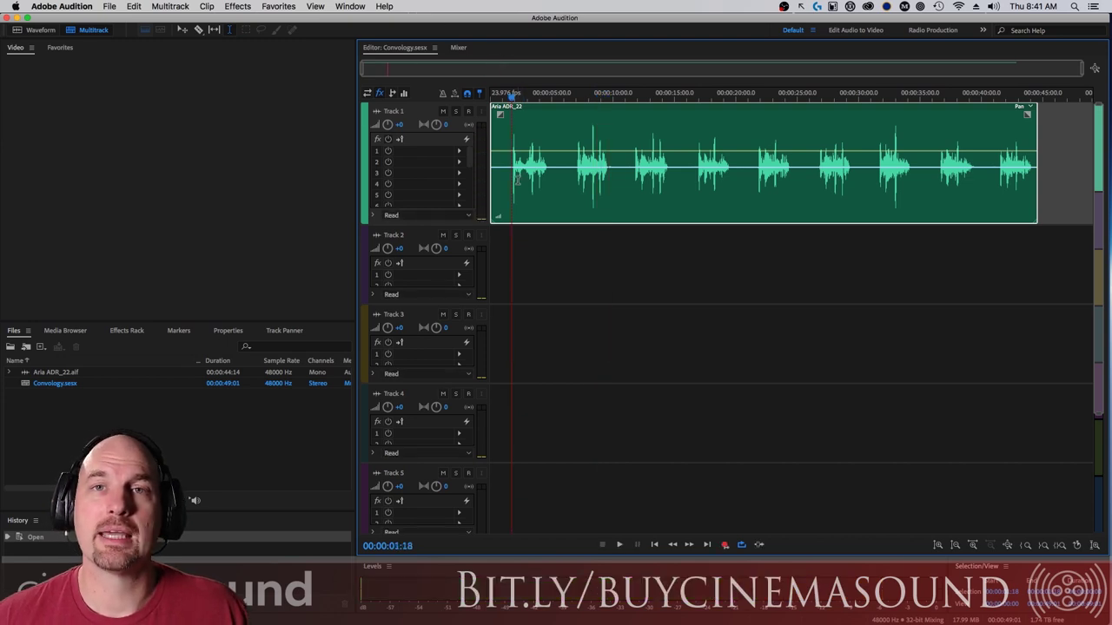
Insert the Impulse Record Convology XT AU plug-in in slot 1 of Track 1's track effects
{"action": "left_click", "coordinate": [460, 152]}
{"action": "left_click", "coordinate": [722, 291]}
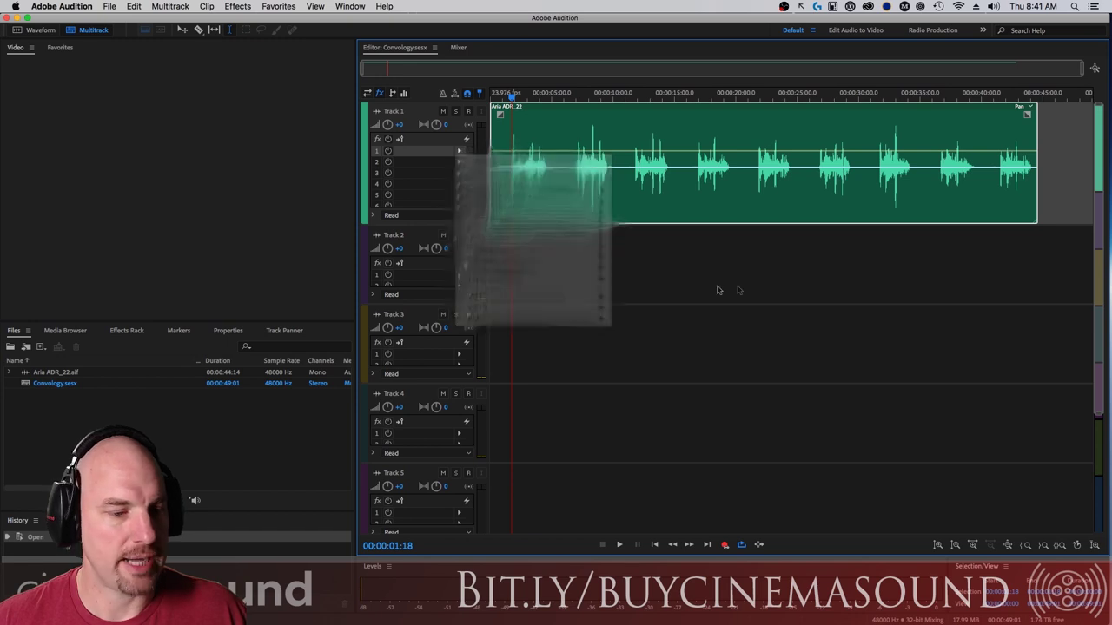
{"action": "left_click", "coordinate": [131, 334]}
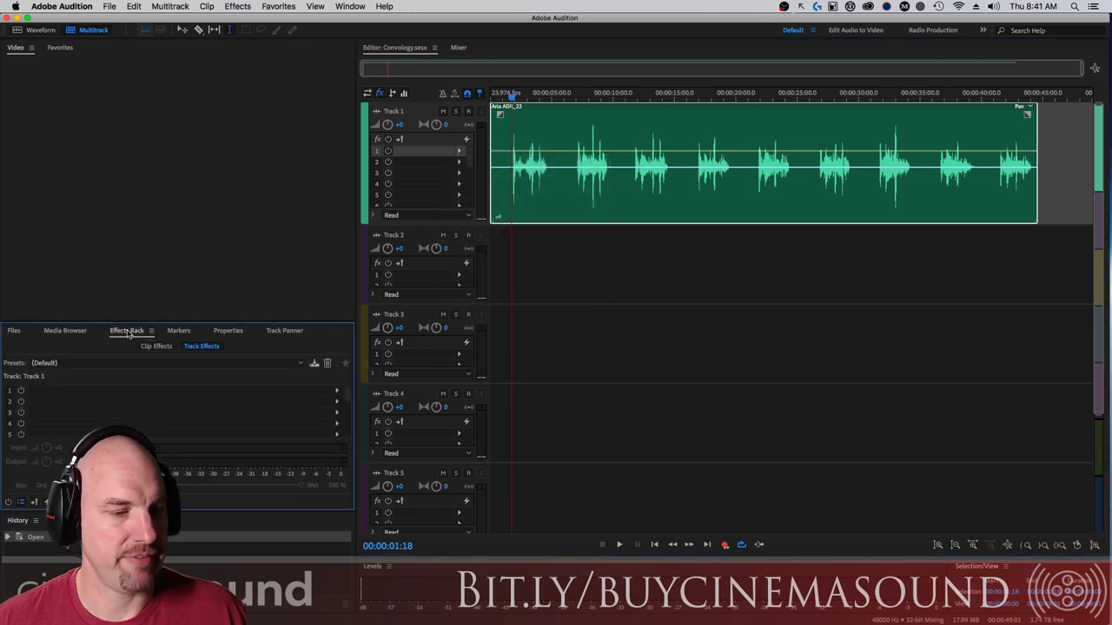
{"action": "left_click", "coordinate": [161, 351]}
{"action": "left_click", "coordinate": [205, 350]}
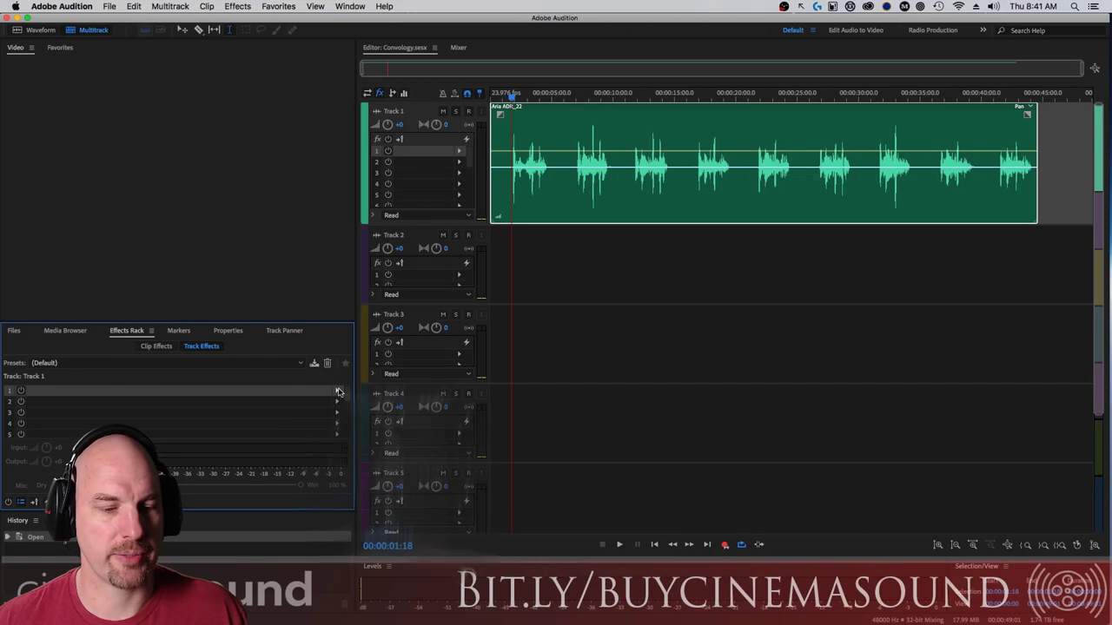
{"action": "left_click", "coordinate": [337, 393]}
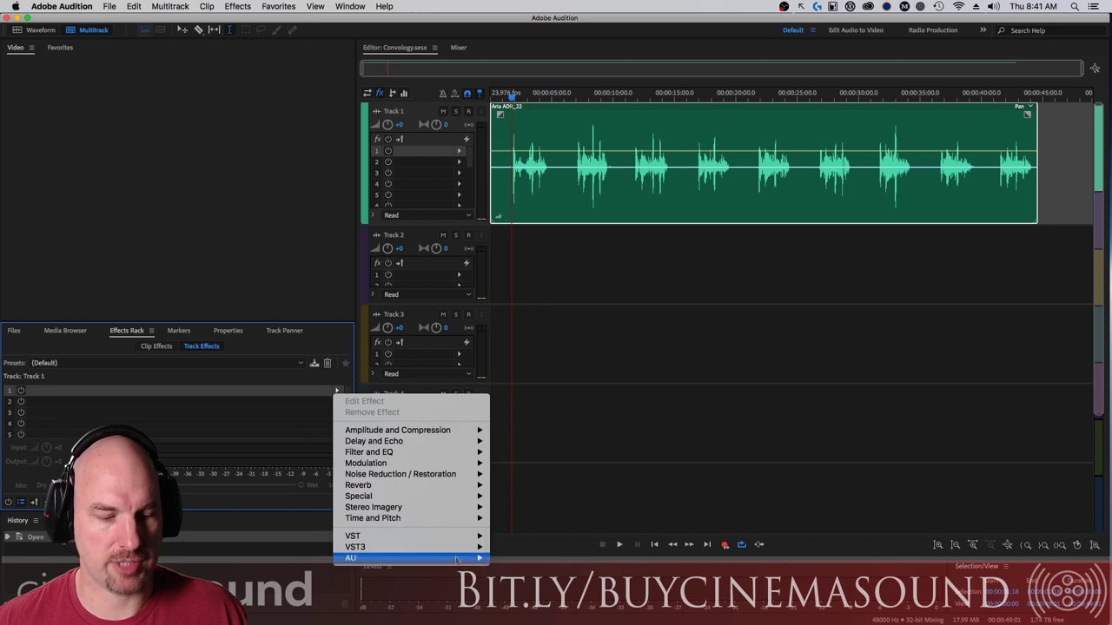
{"action": "mouse_move", "coordinate": [457, 560]}
{"action": "mouse_move", "coordinate": [608, 440]}
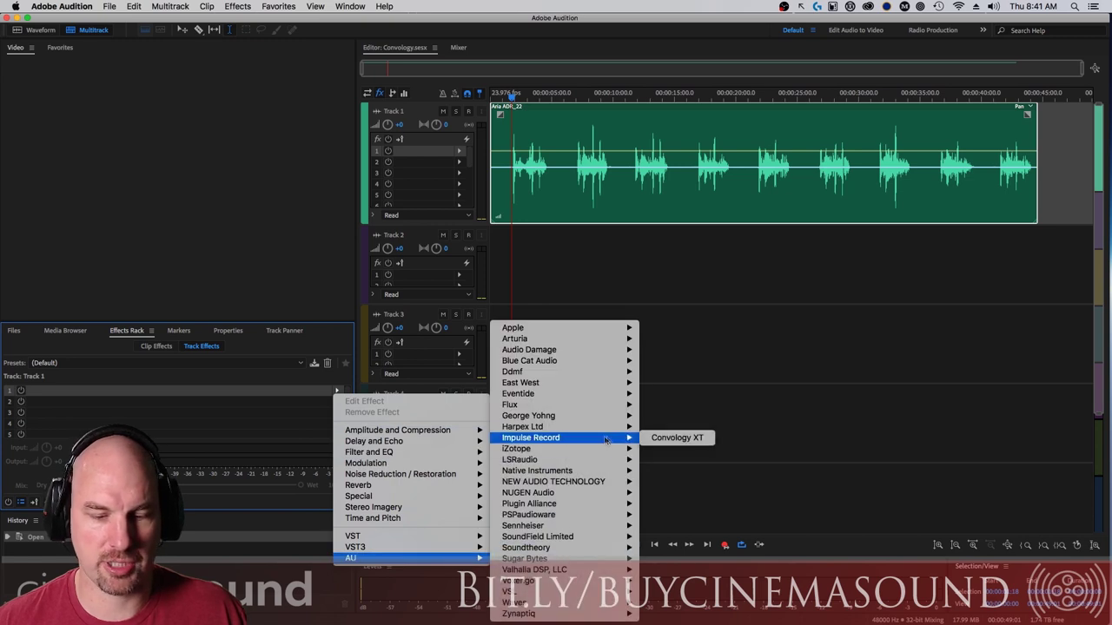
{"action": "left_click", "coordinate": [688, 439]}
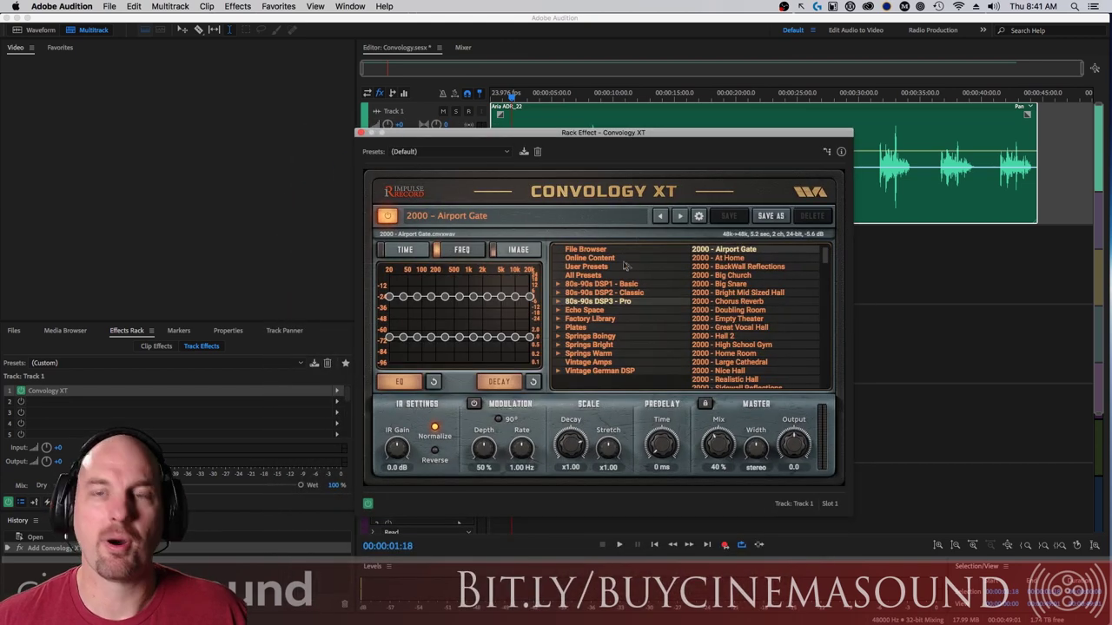
Show the hardware image in Convology XT and load 480 - Large Church from the 80s-90s DSP3 - Pro category
{"action": "left_click", "coordinate": [517, 249]}
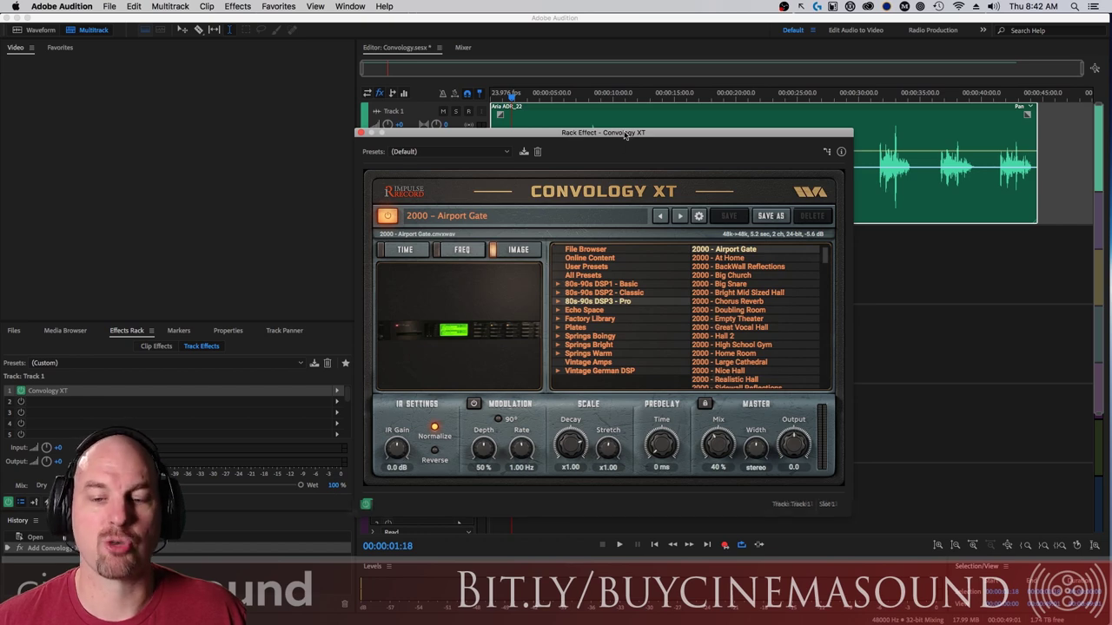
{"action": "left_click_drag", "start_coordinate": [621, 133], "coordinate": [375, 160]}
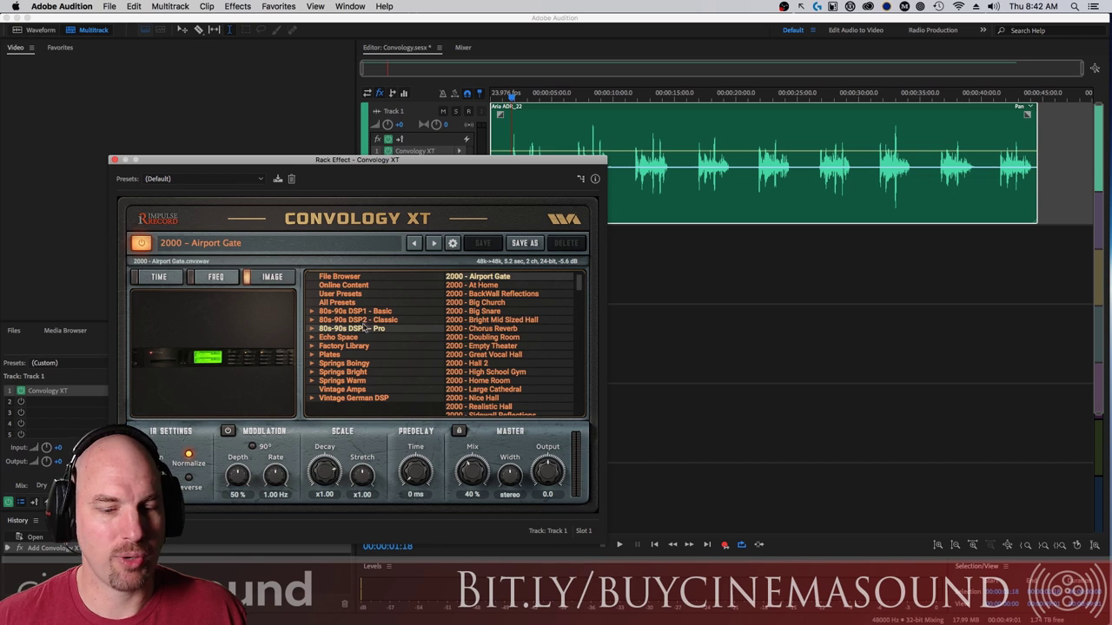
{"action": "left_click", "coordinate": [311, 329]}
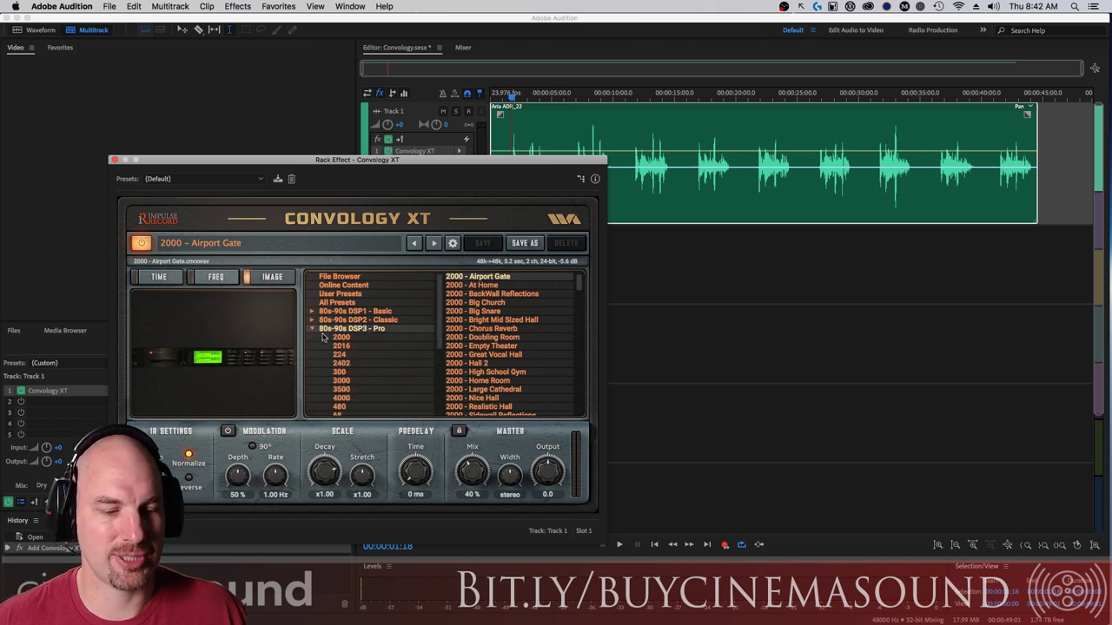
{"action": "left_click", "coordinate": [352, 406]}
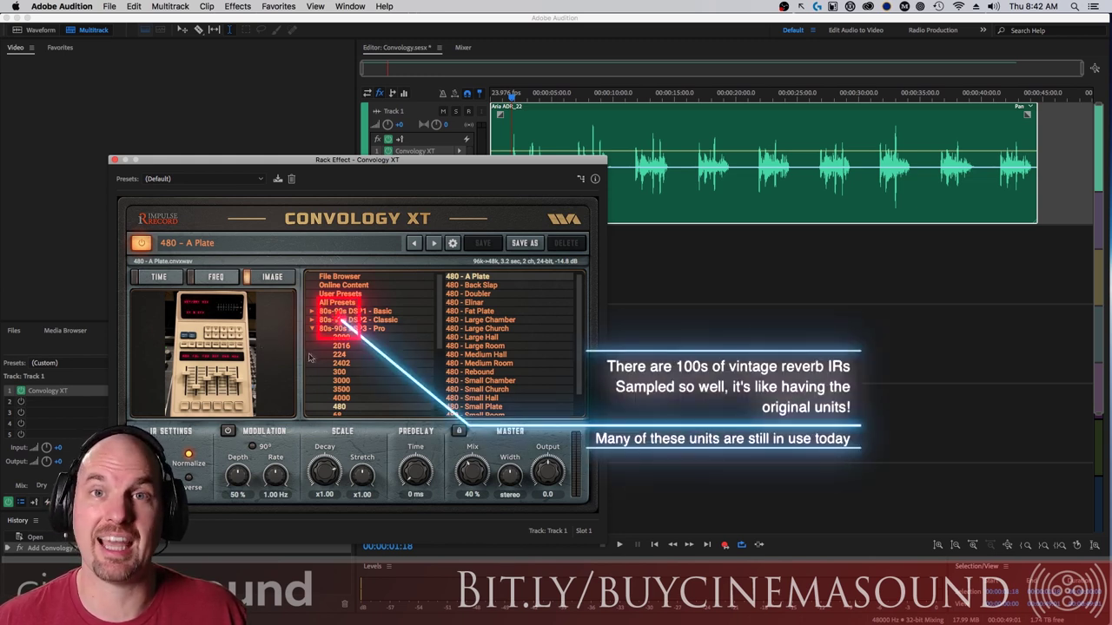
{"action": "left_click", "coordinate": [502, 330]}
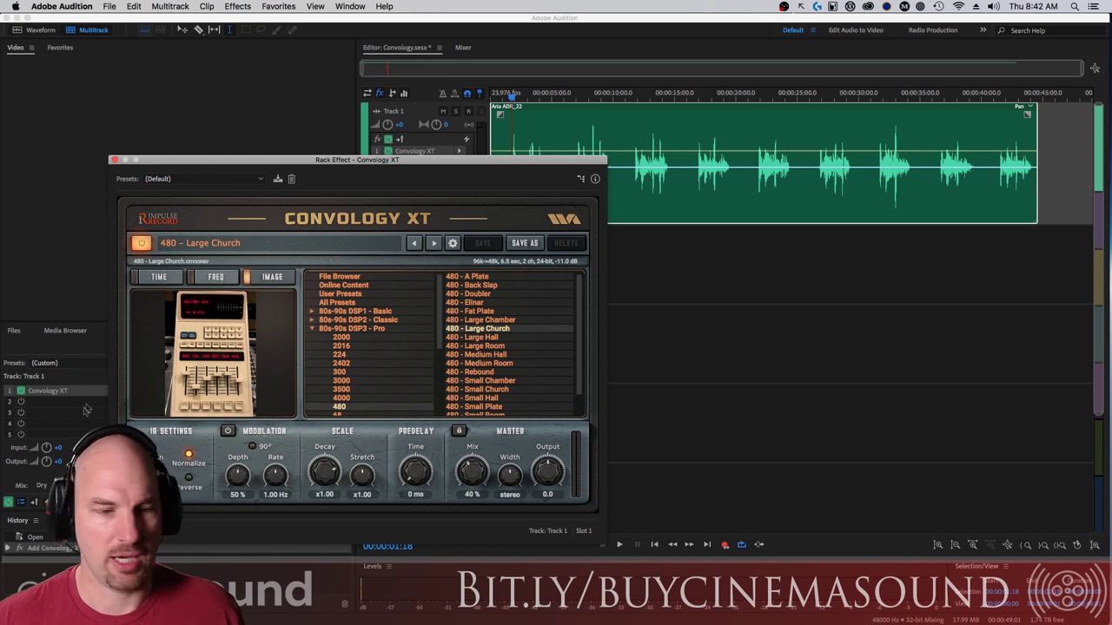
Audition the dialogue through the 480 - Large Church, 480 - Large Hall and 480 - Large Room presets
{"action": "left_click_drag", "start_coordinate": [85, 409], "coordinate": [139, 271]}
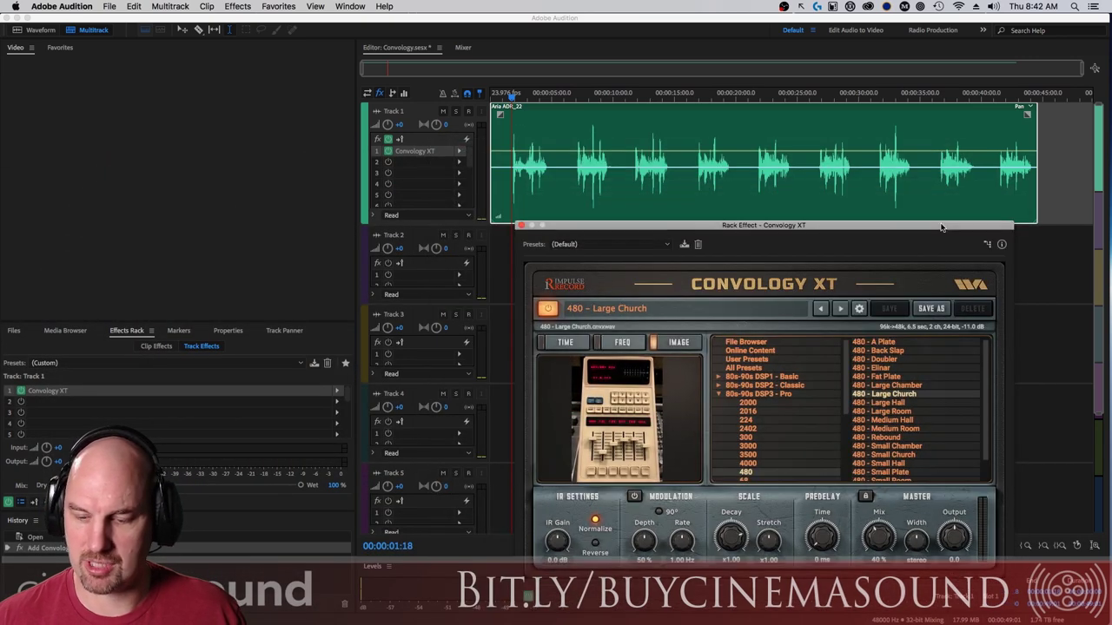
{"action": "key", "text": "space"}
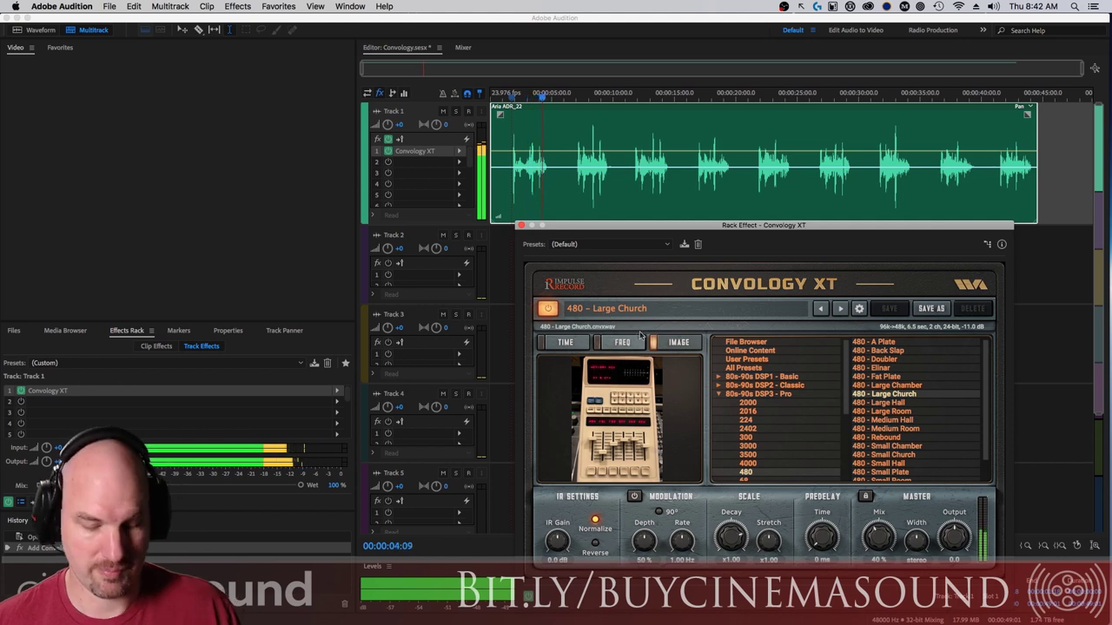
{"action": "key", "text": "space"}
{"action": "left_click", "coordinate": [912, 401]}
{"action": "key", "text": "space"}
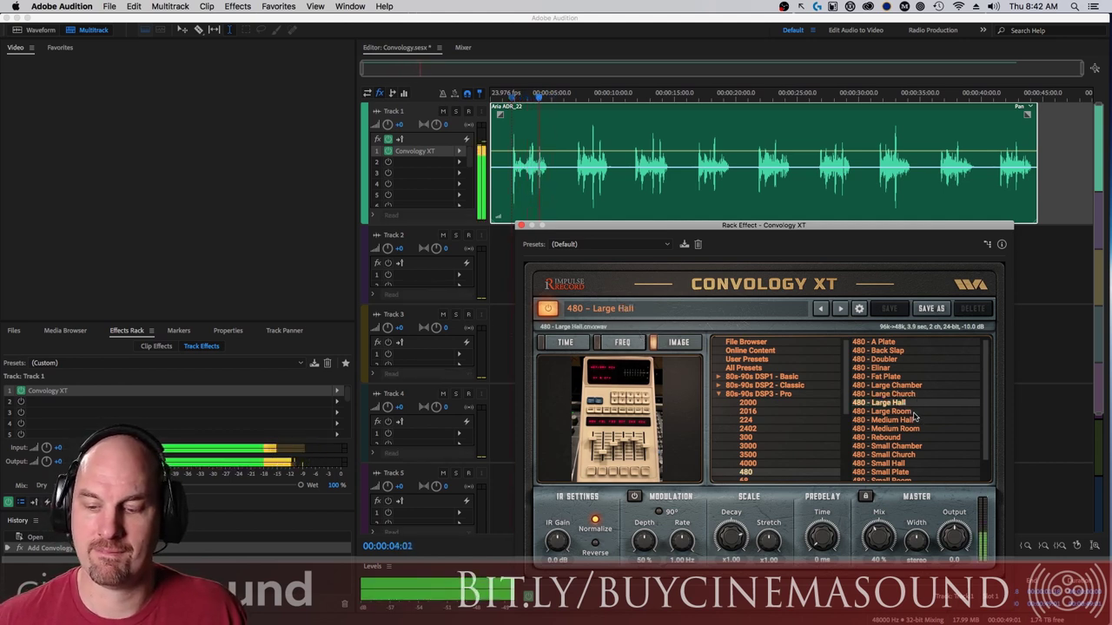
{"action": "key", "text": "space"}
{"action": "left_click", "coordinate": [914, 413]}
{"action": "key", "text": "space"}
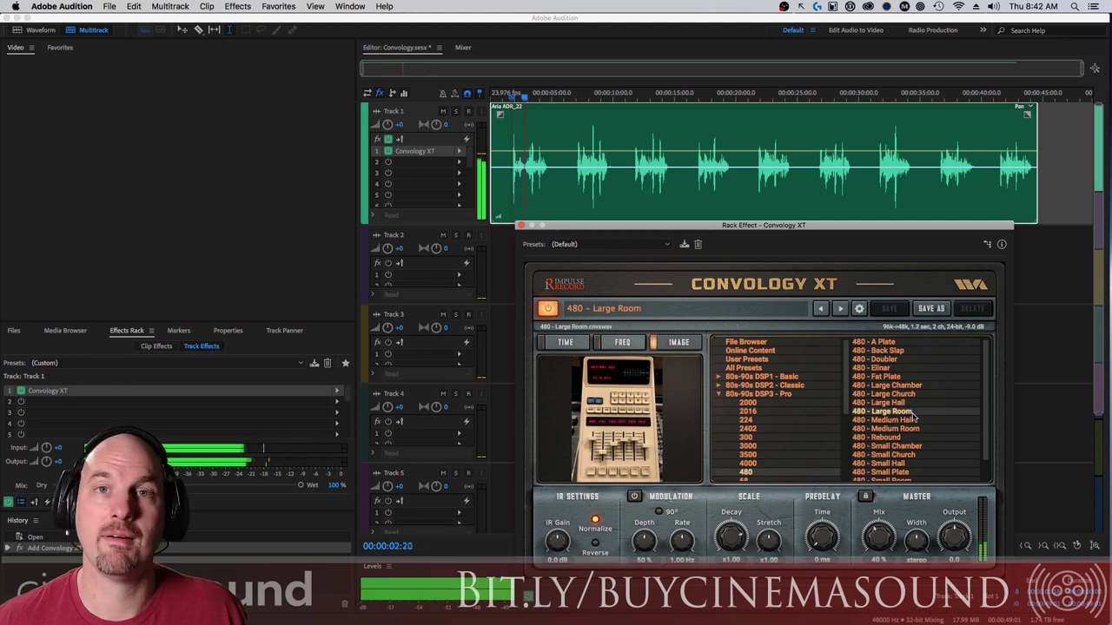
{"action": "key", "text": "space"}
Audition the dialogue through the 480 - Medium Hall and 480 - Back Slap presets
{"action": "left_click", "coordinate": [916, 421]}
{"action": "key", "text": "space"}
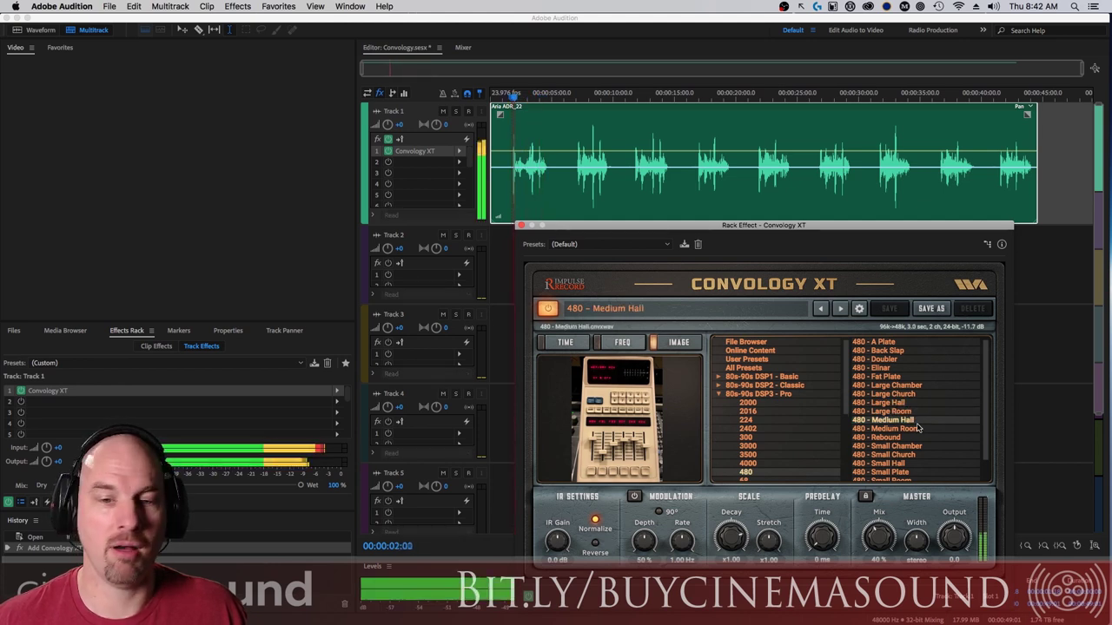
{"action": "key", "text": "space"}
{"action": "left_click", "coordinate": [899, 350]}
{"action": "key", "text": "space"}
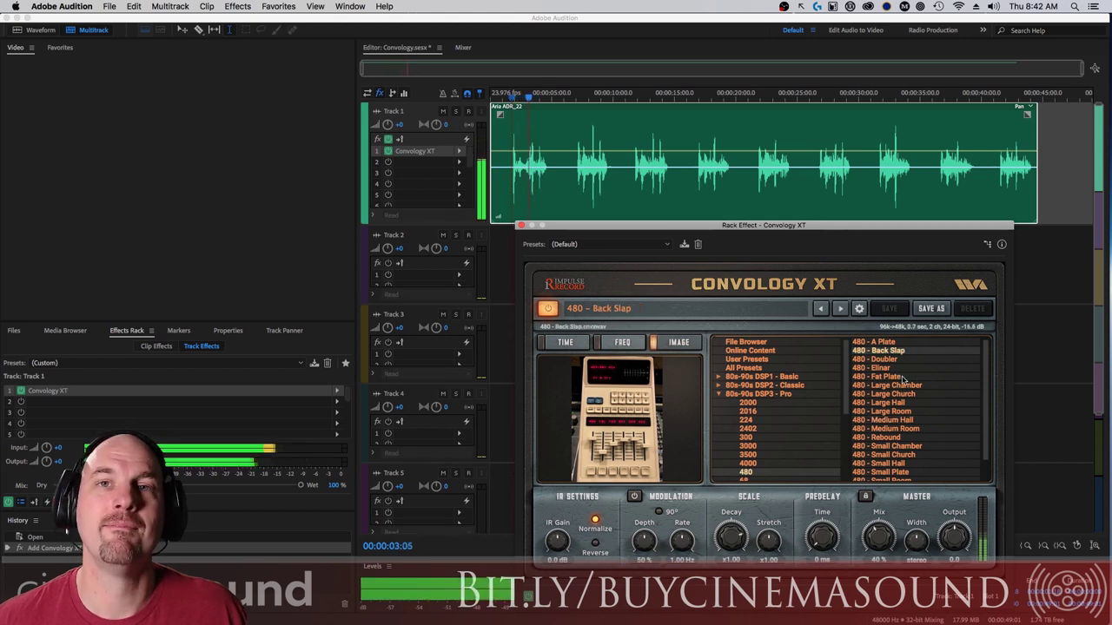
{"action": "key", "text": "space"}
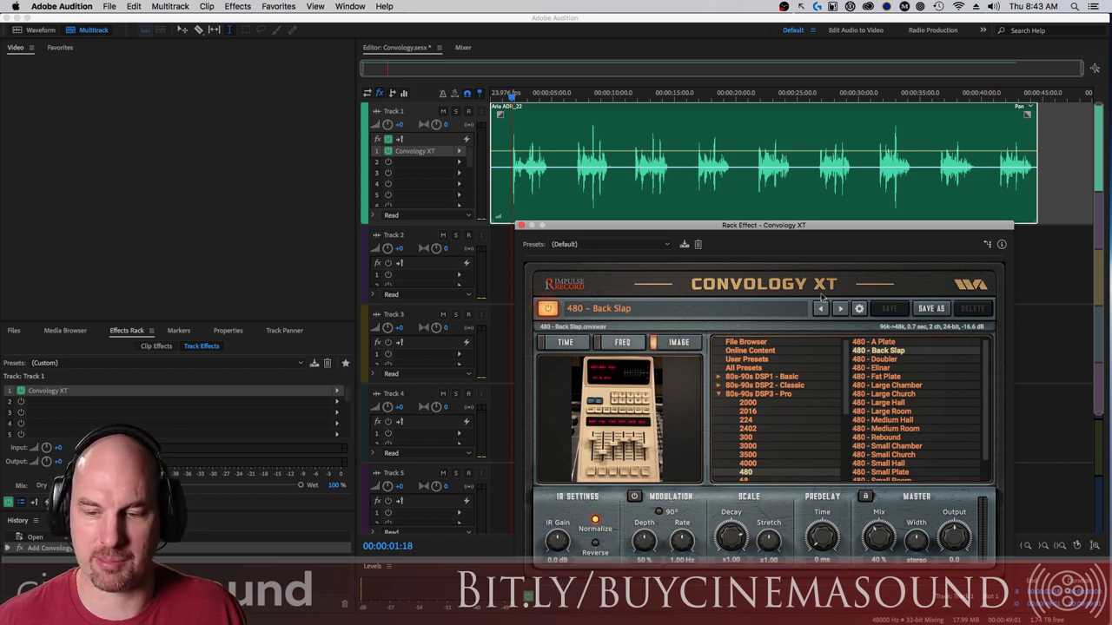
Load the 480 - Large Church preset again and play the dialogue through it
{"action": "left_click_drag", "start_coordinate": [816, 229], "coordinate": [342, 199]}
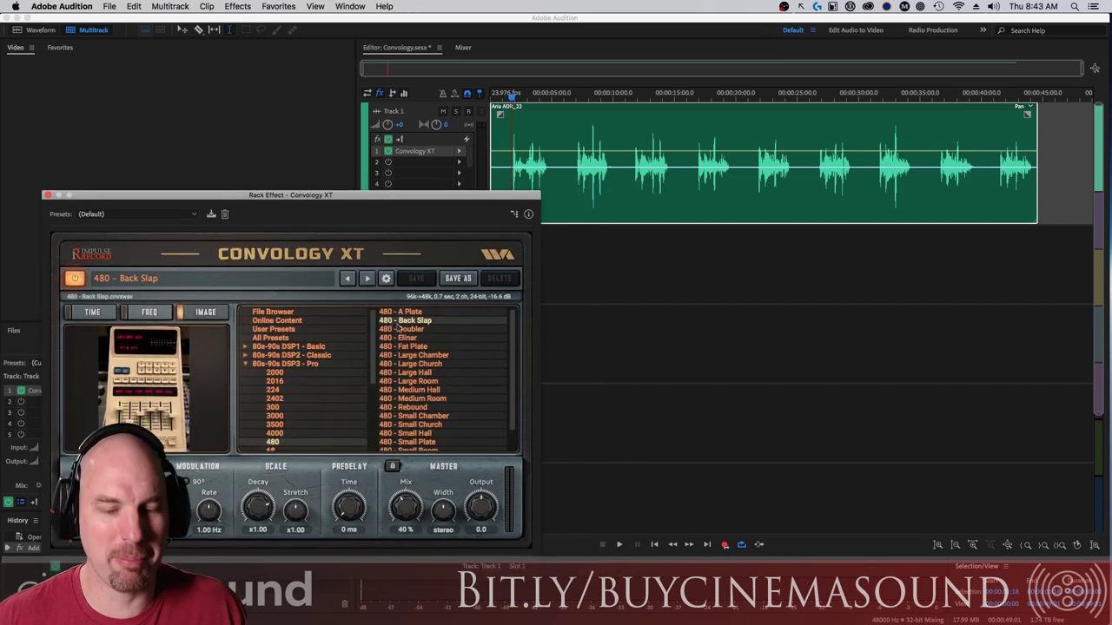
{"action": "left_click", "coordinate": [444, 364]}
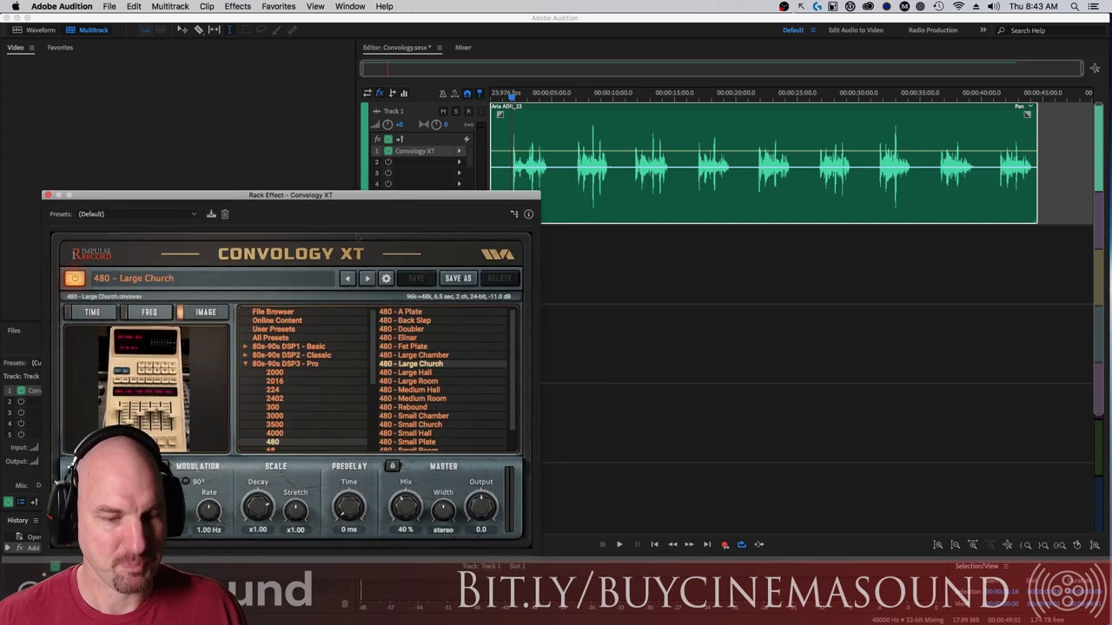
{"action": "mouse_move", "coordinate": [393, 199]}
{"action": "left_mouse_down"}
{"action": "mouse_move", "coordinate": [409, 191]}
{"action": "mouse_move", "coordinate": [398, 212]}
{"action": "left_mouse_up"}
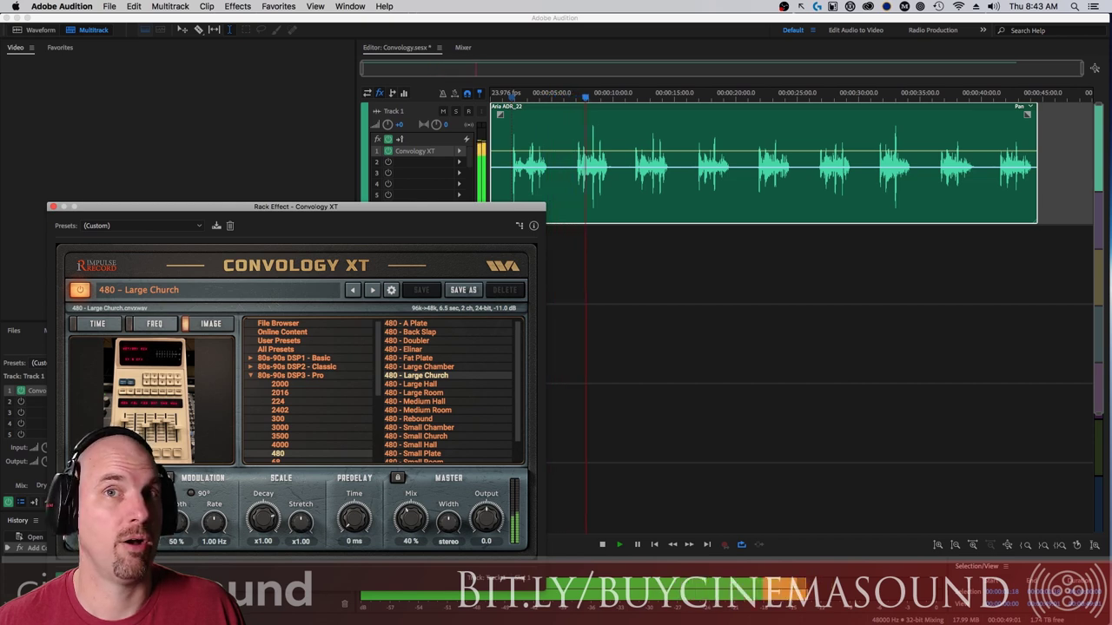
{"action": "key", "text": "space"}
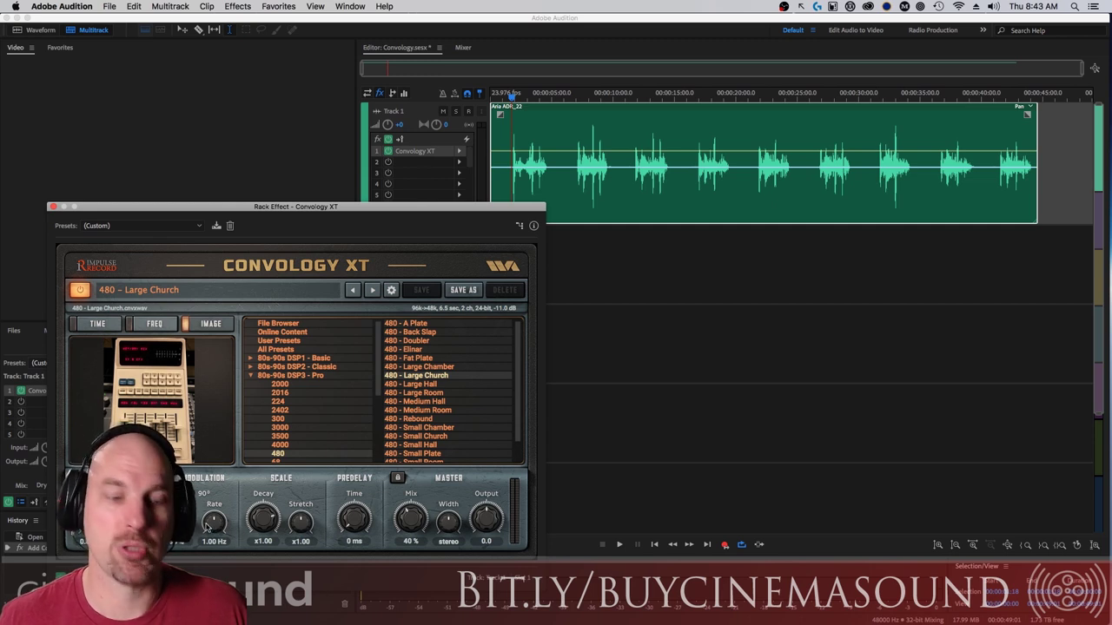
Set the reverb's modulation Depth to 100 % and Rate to 0.18 Hz, and play the dialogue
{"action": "left_click_drag", "start_coordinate": [216, 524], "coordinate": [216, 569]}
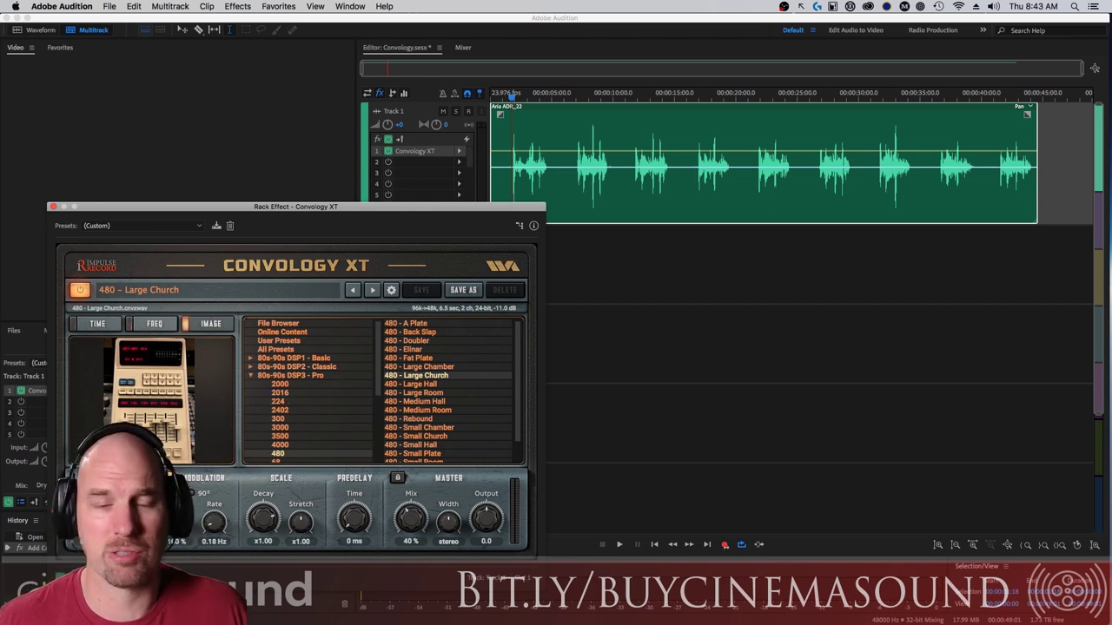
{"action": "key", "text": "space"}
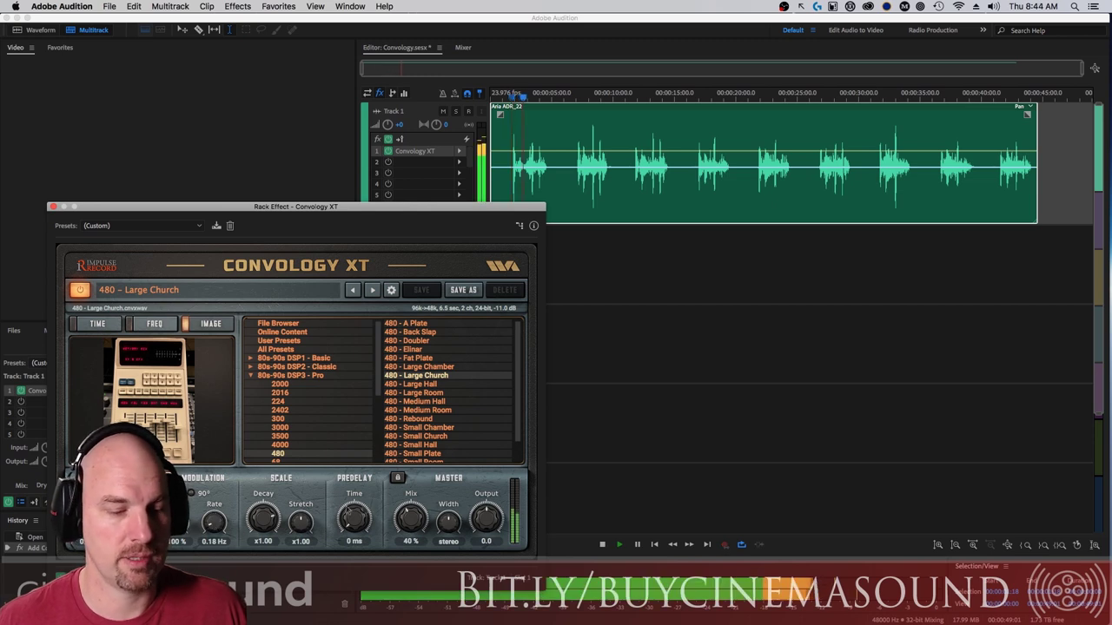
Audition the modulated reverb with the Mix at 100 %, and bring the Mix back to 41 %
{"action": "left_click_drag", "start_coordinate": [412, 520], "coordinate": [537, 367]}
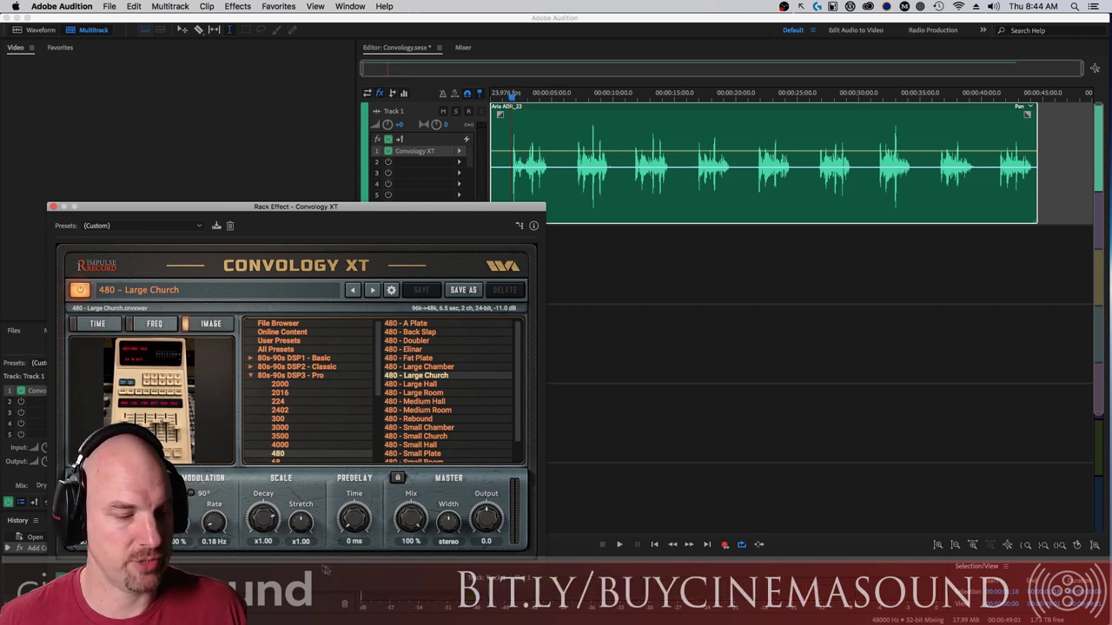
{"action": "key", "text": "space"}
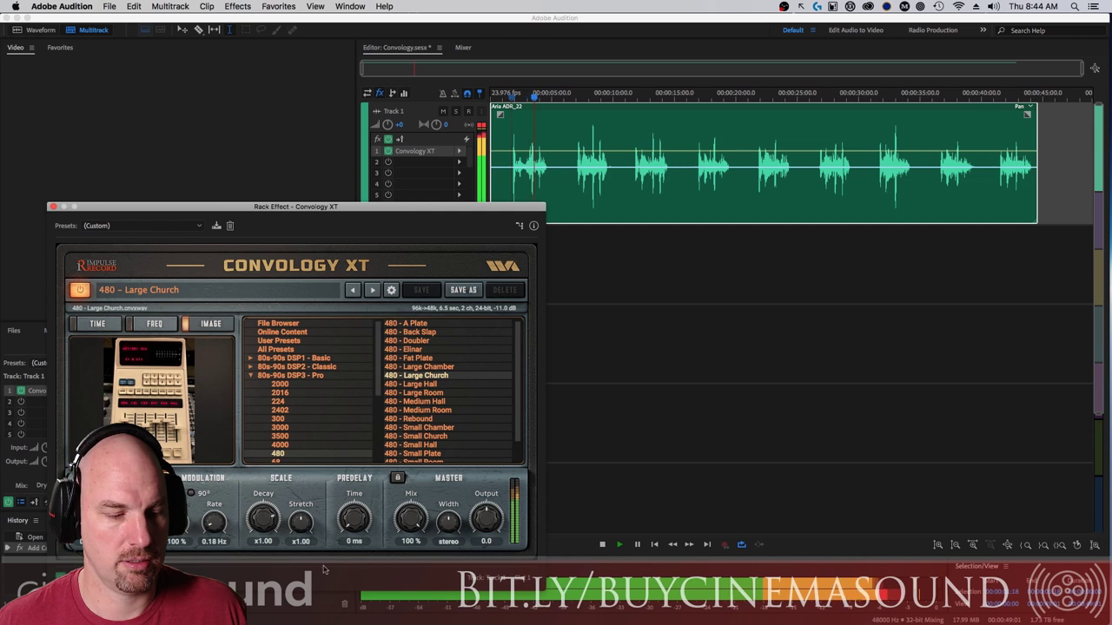
{"action": "key", "text": "space"}
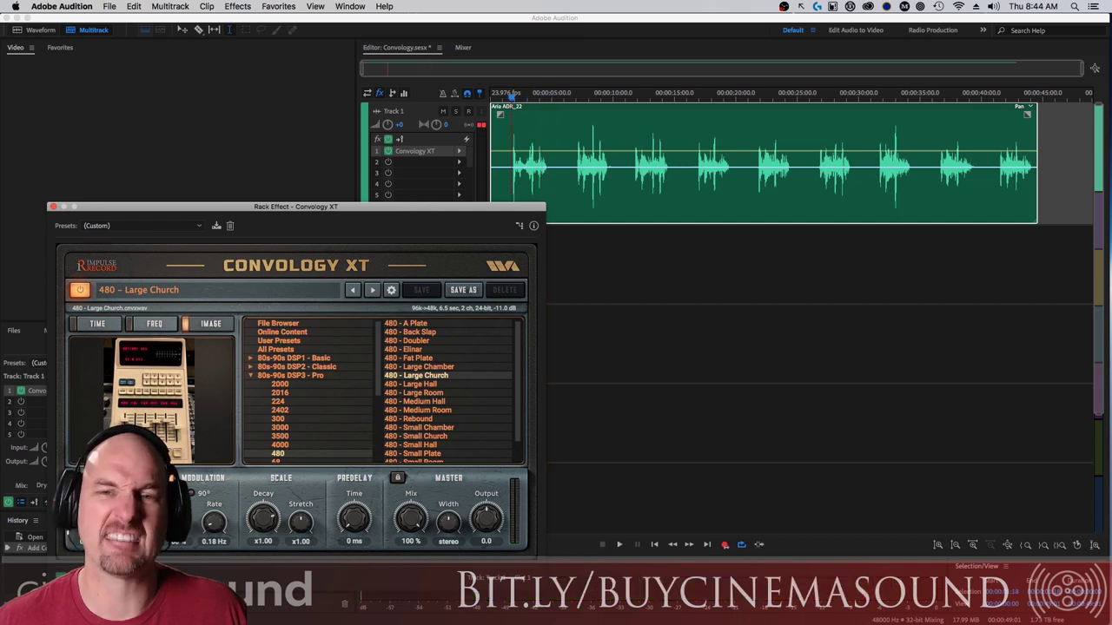
{"action": "key", "text": "space"}
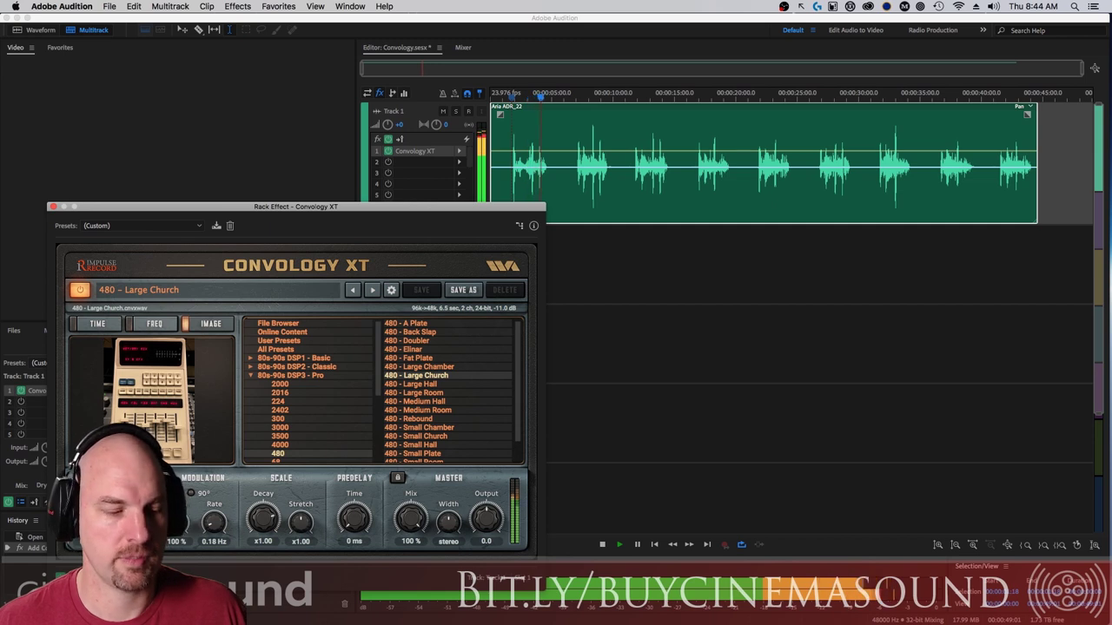
{"action": "key", "text": "space"}
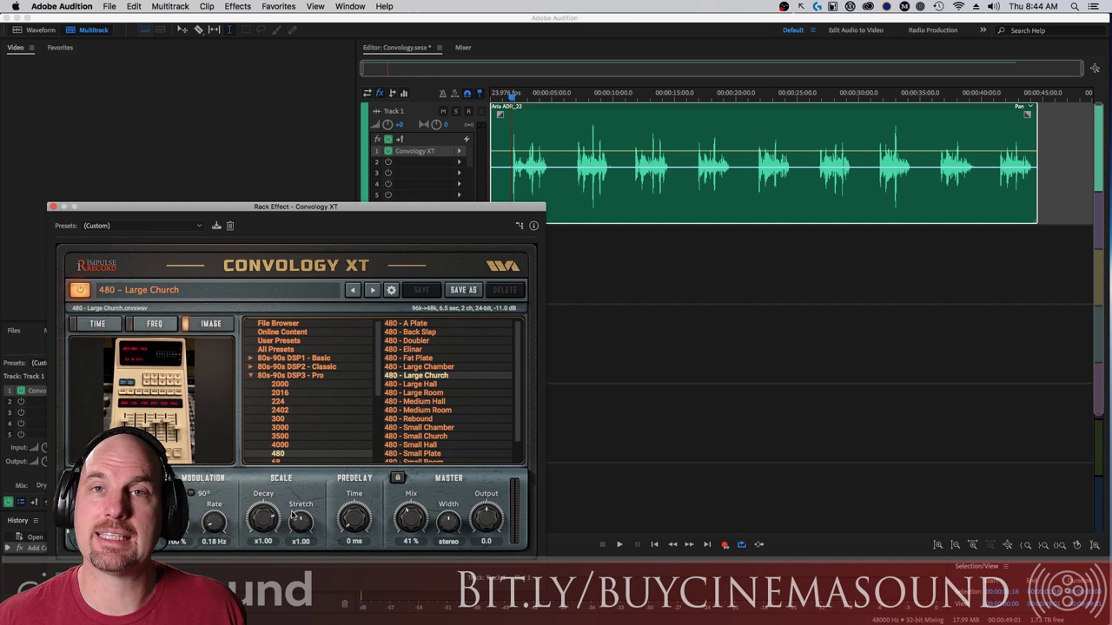
Set the reverb's Stretch scale to x4.00 and play the dialogue with it
{"action": "left_click_drag", "start_coordinate": [343, 212], "coordinate": [333, 153]}
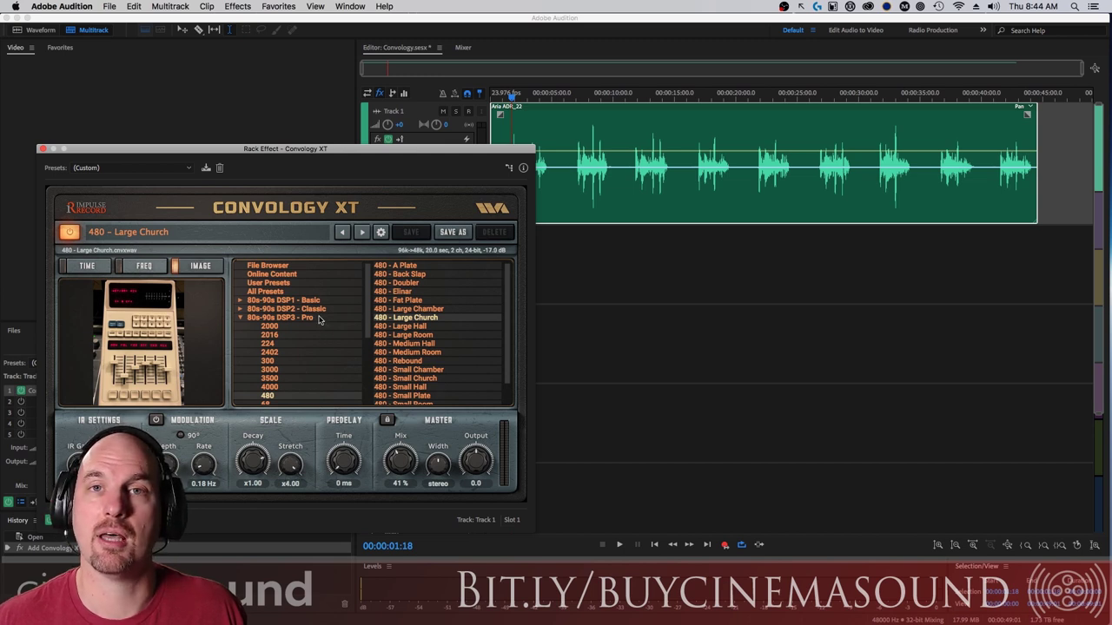
{"action": "key", "text": "space"}
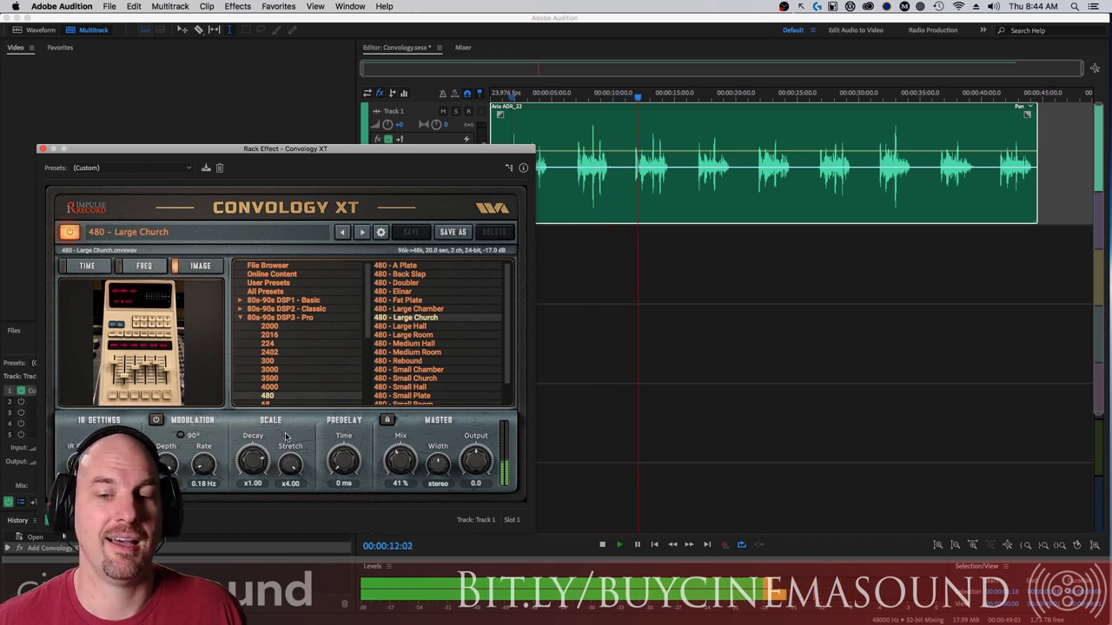
{"action": "key", "text": "space"}
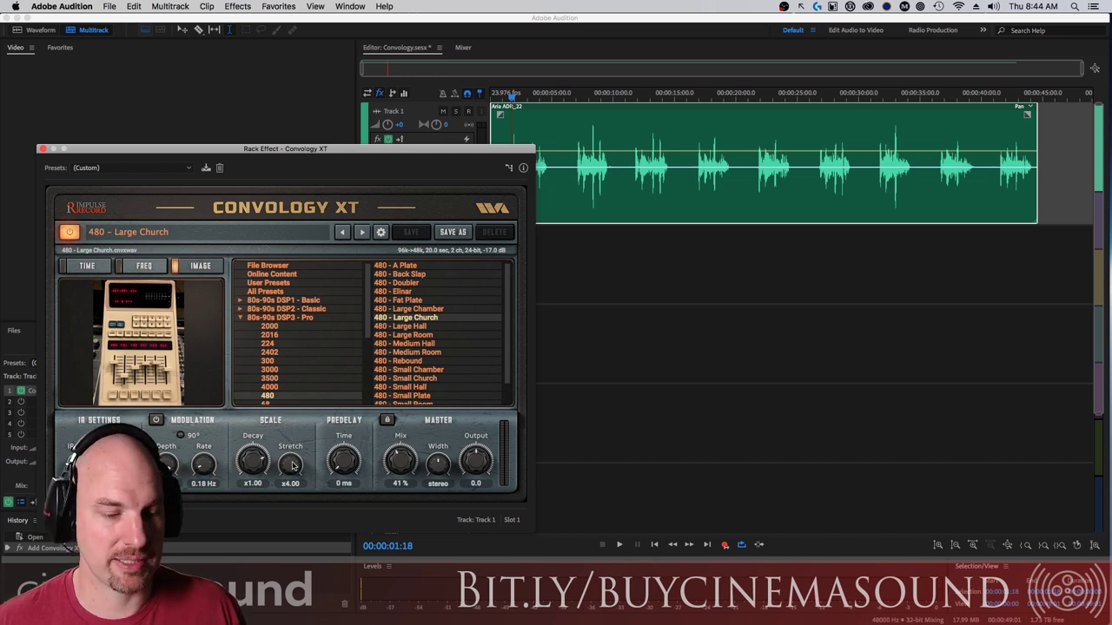
Set the reverb's Stretch scale to x0.25 and play the dialogue through it
{"action": "left_click_drag", "start_coordinate": [294, 466], "coordinate": [278, 615]}
{"action": "key", "text": "space"}
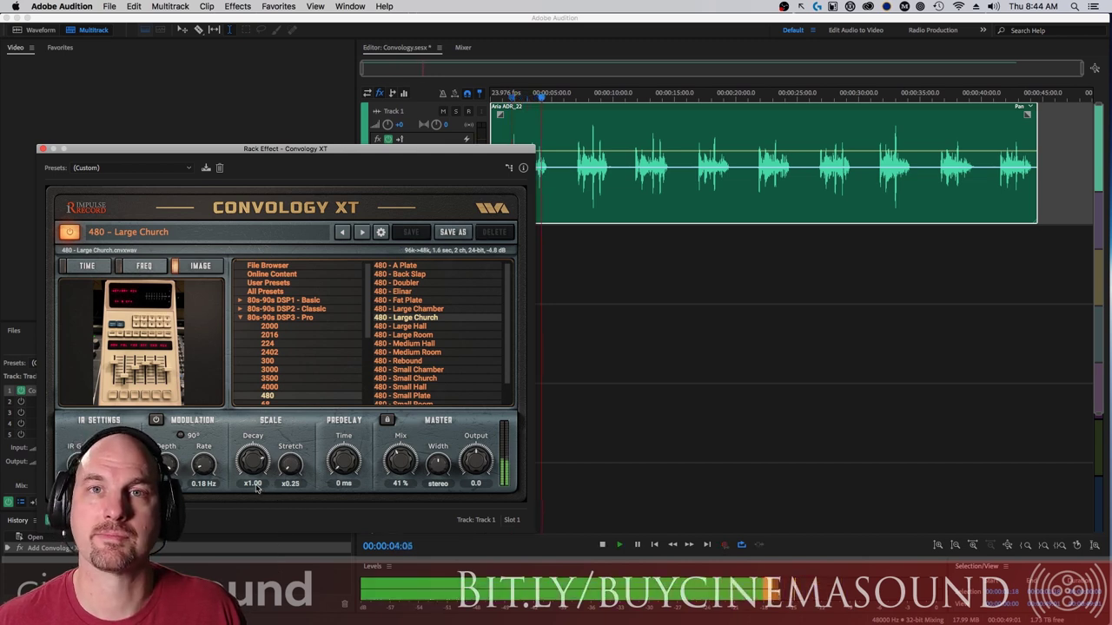
{"action": "key", "text": "space"}
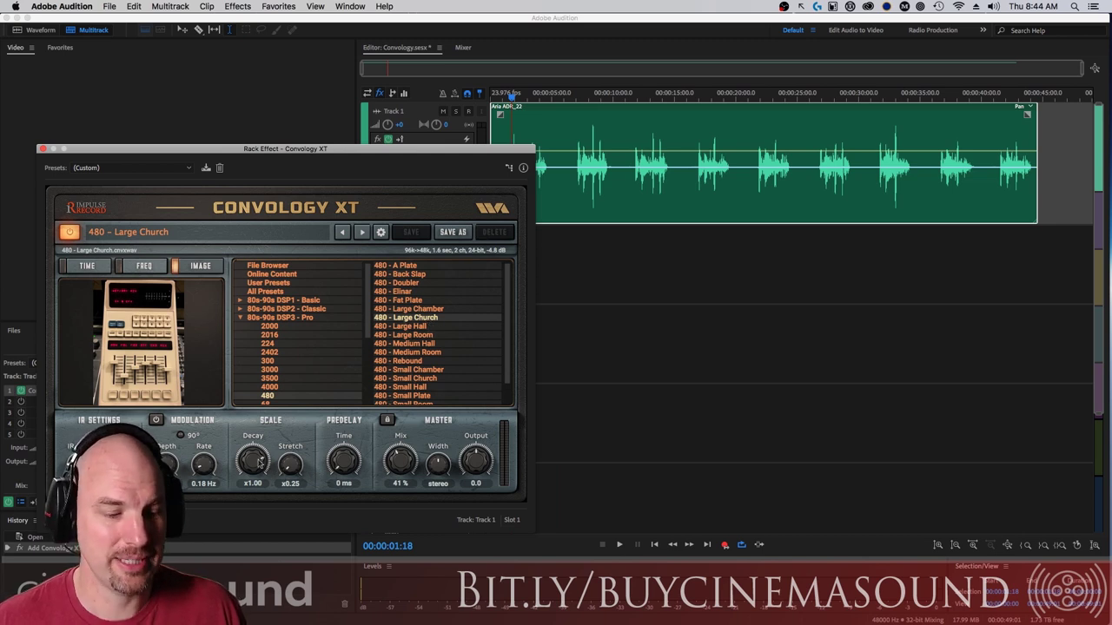
Play the dialogue with the reverb's Decay scale at x0.10, and again with it at x2.00
{"action": "left_click_drag", "start_coordinate": [258, 462], "coordinate": [249, 464]}
{"action": "scroll", "coordinate": [254, 468], "scroll_direction": "up", "scroll_amount": 3}
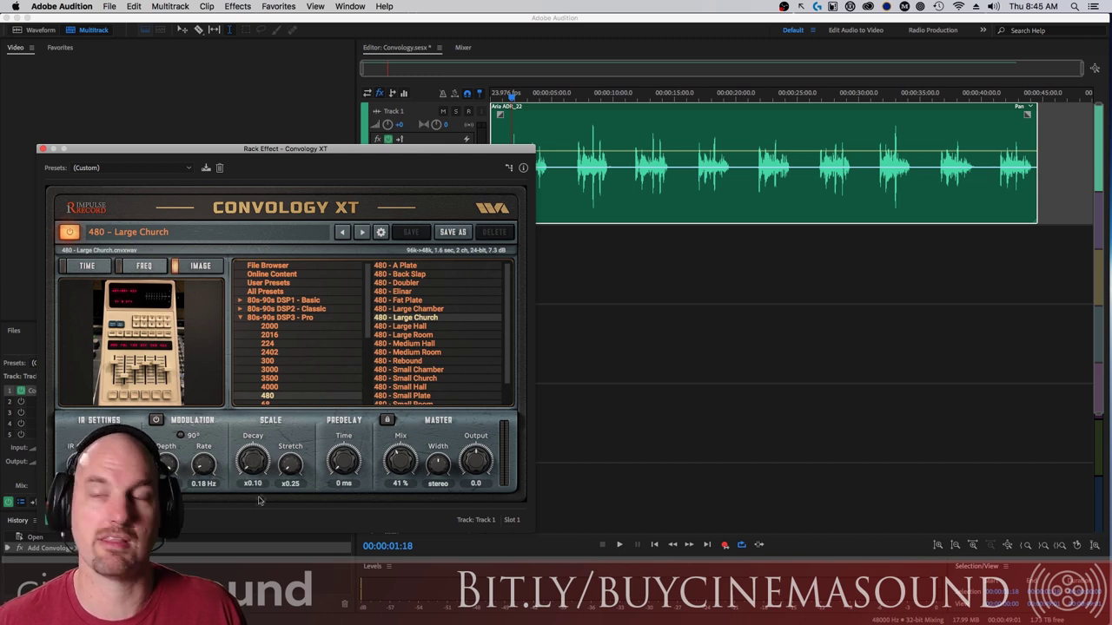
{"action": "key", "text": "space"}
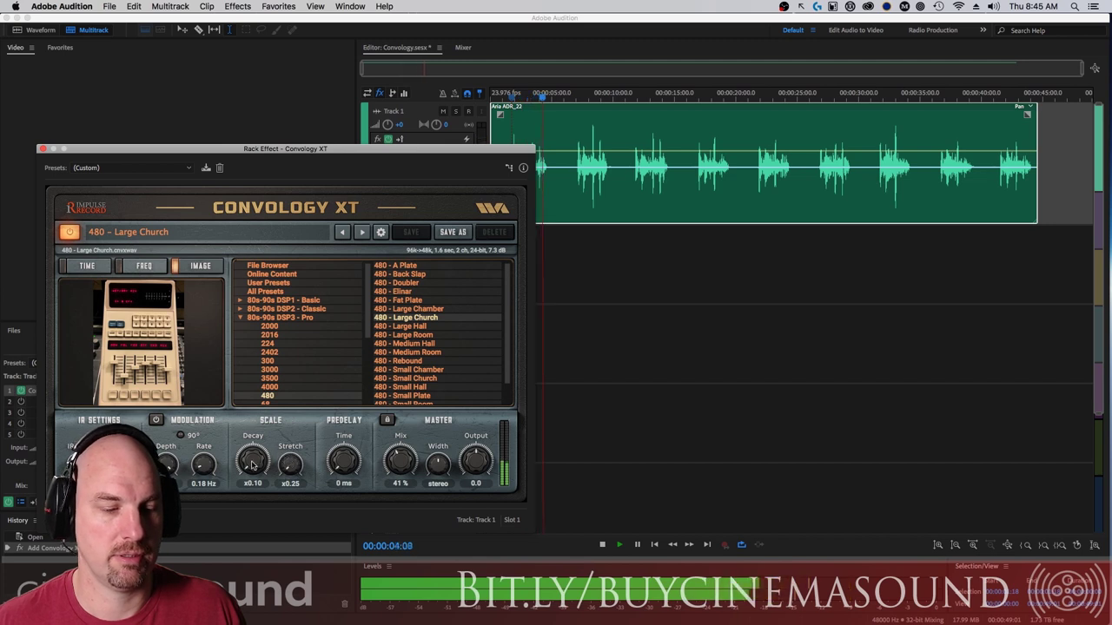
{"action": "key", "text": "space"}
{"action": "left_click_drag", "start_coordinate": [252, 460], "coordinate": [249, 355]}
{"action": "key", "text": "space"}
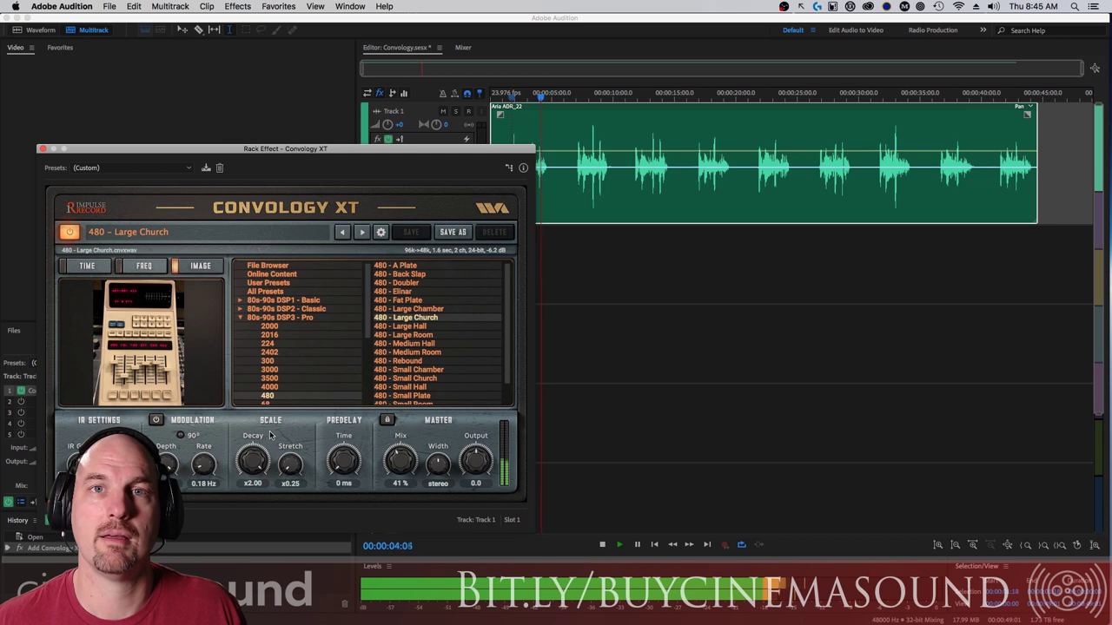
{"action": "key", "text": "space"}
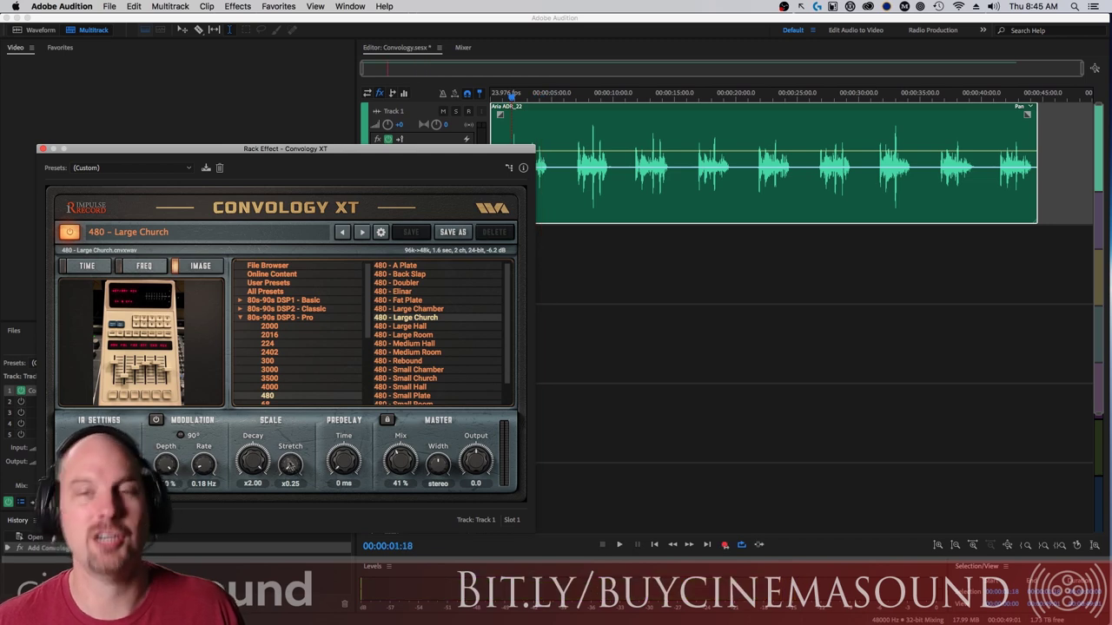
Audition the Stretch scale at x4.00 with the Mix at 100 %, and return Decay and Stretch to x1.00 and the Mix to 41 %
{"action": "left_click_drag", "start_coordinate": [290, 462], "coordinate": [294, 390]}
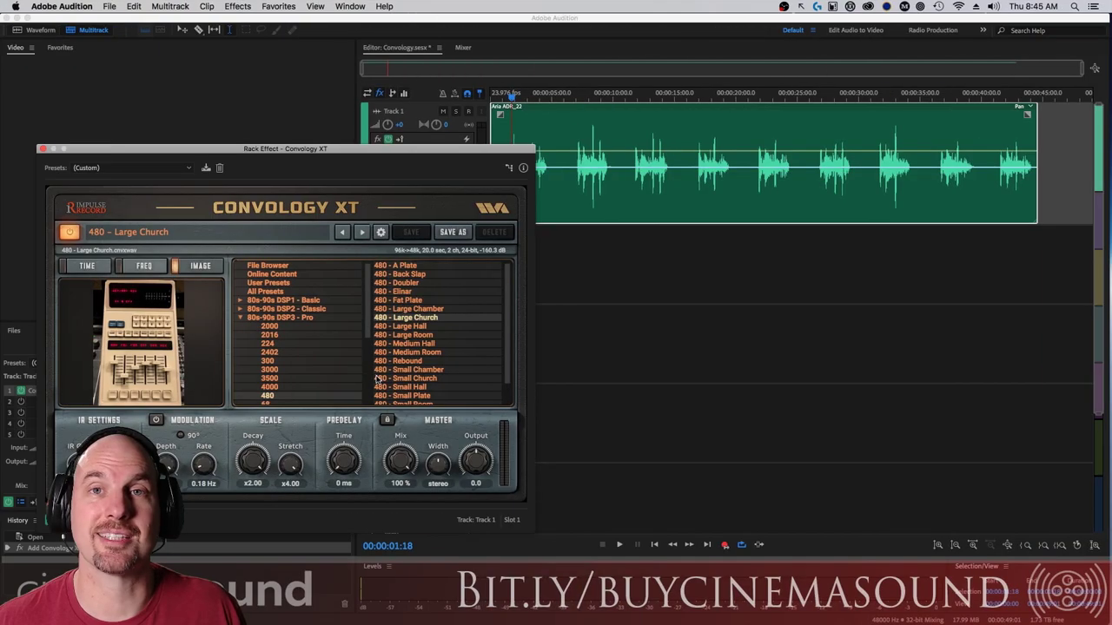
{"action": "key", "text": "space"}
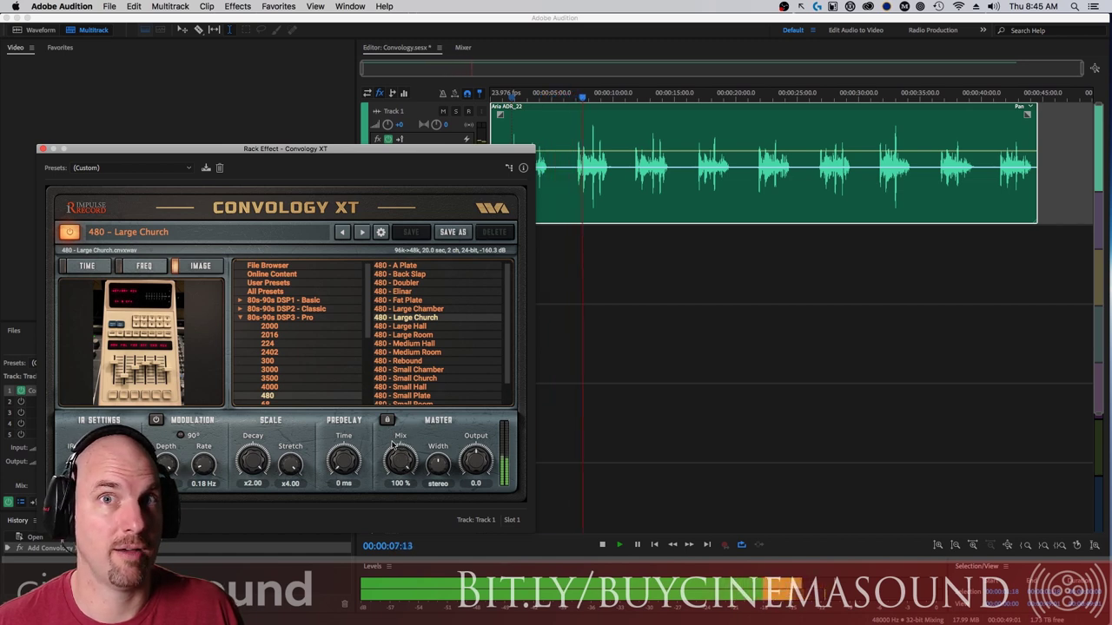
{"action": "key", "text": "space"}
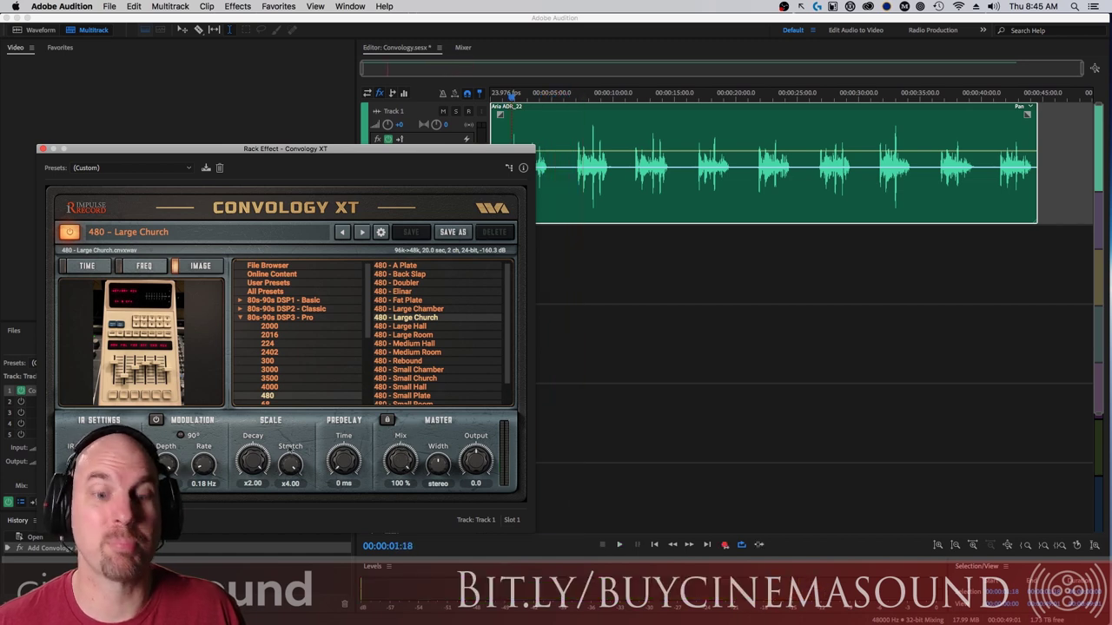
{"action": "left_click_drag", "start_coordinate": [254, 467], "coordinate": [246, 485]}
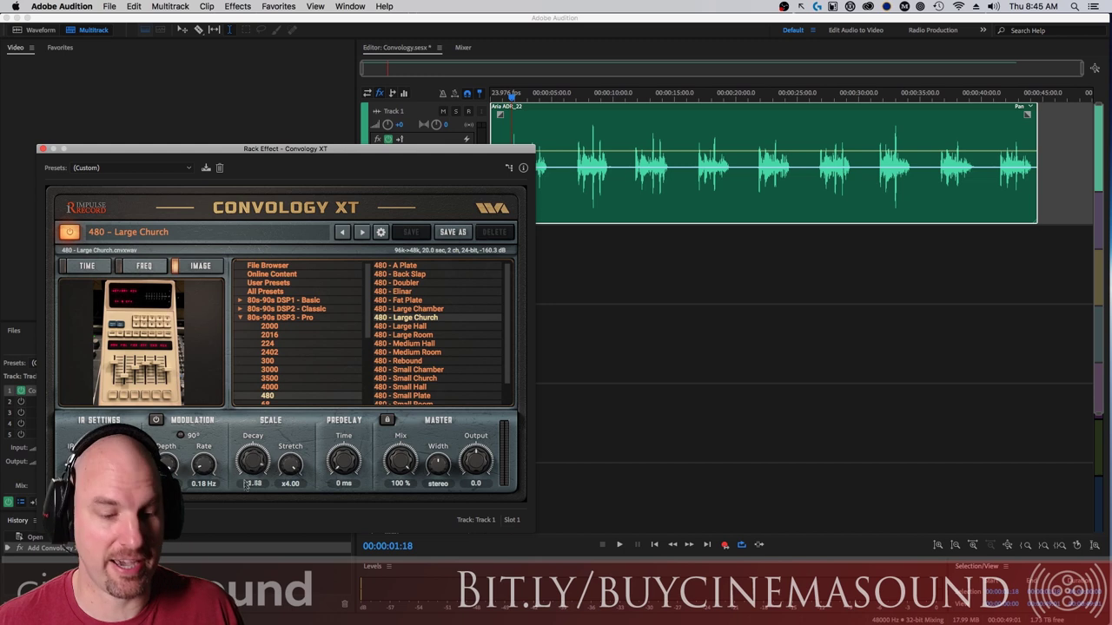
{"action": "double_click", "coordinate": [254, 465]}
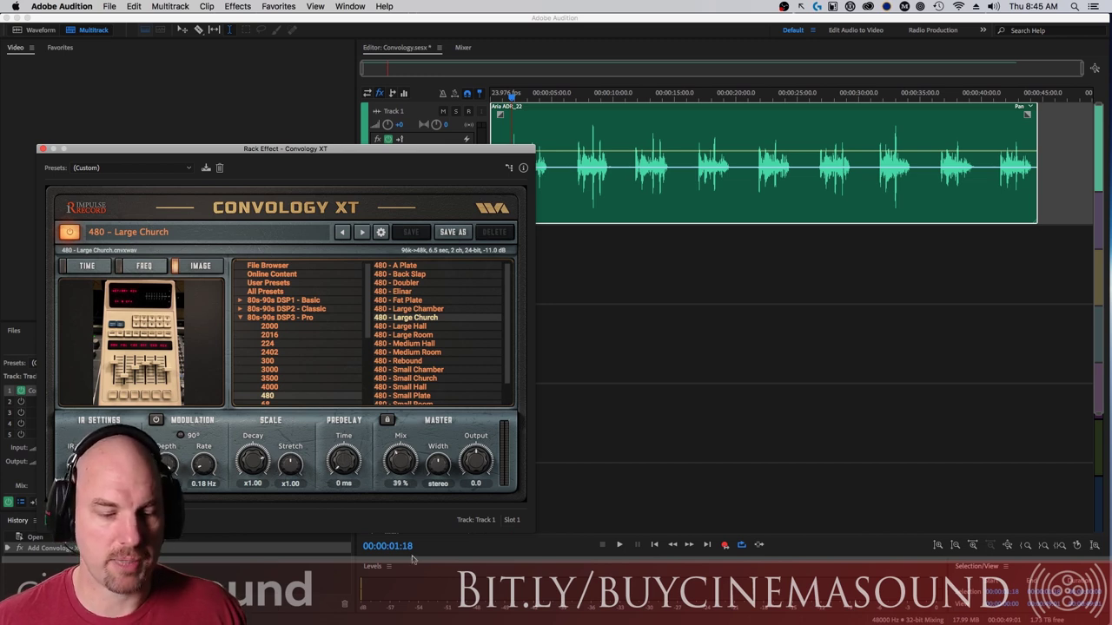
Audition the Predelay Time at 363 ms and at 1000 ms on the dialogue, and reset it to 0 ms
{"action": "left_click_drag", "start_coordinate": [344, 460], "coordinate": [354, 412]}
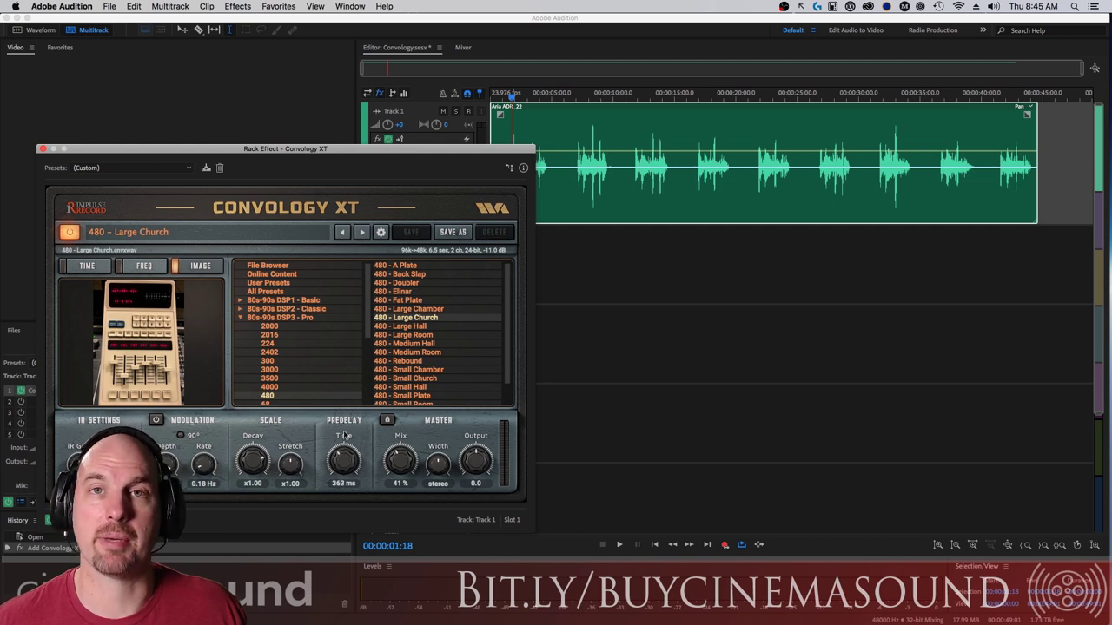
{"action": "key", "text": "space"}
{"action": "left_click_drag", "start_coordinate": [345, 467], "coordinate": [406, 361]}
{"action": "key", "text": "space"}
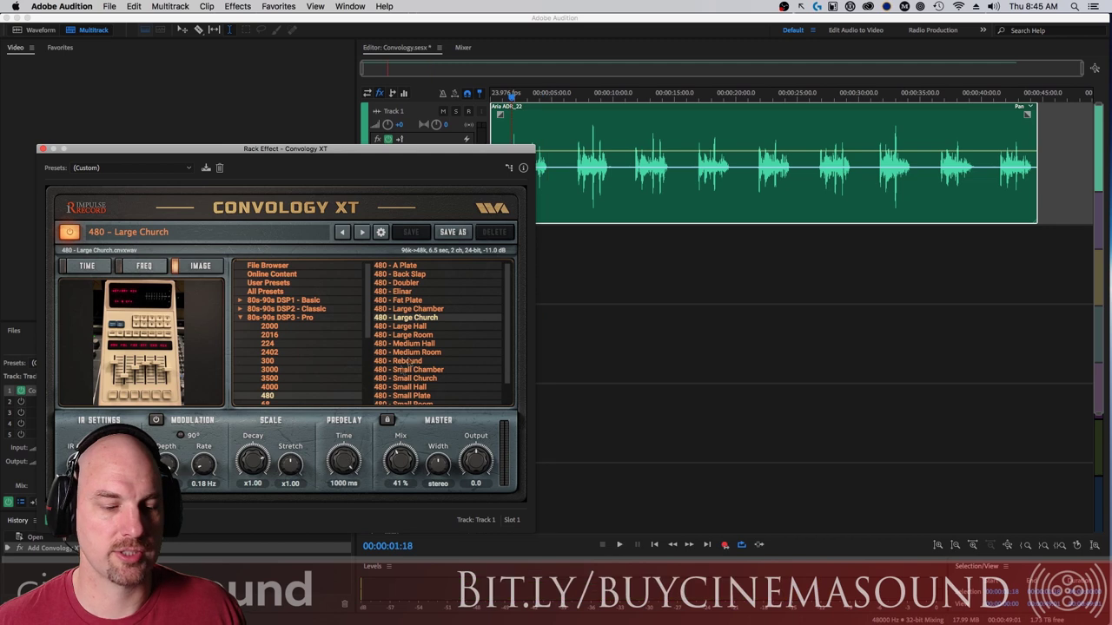
{"action": "left_click", "coordinate": [335, 464], "text": "alt"}
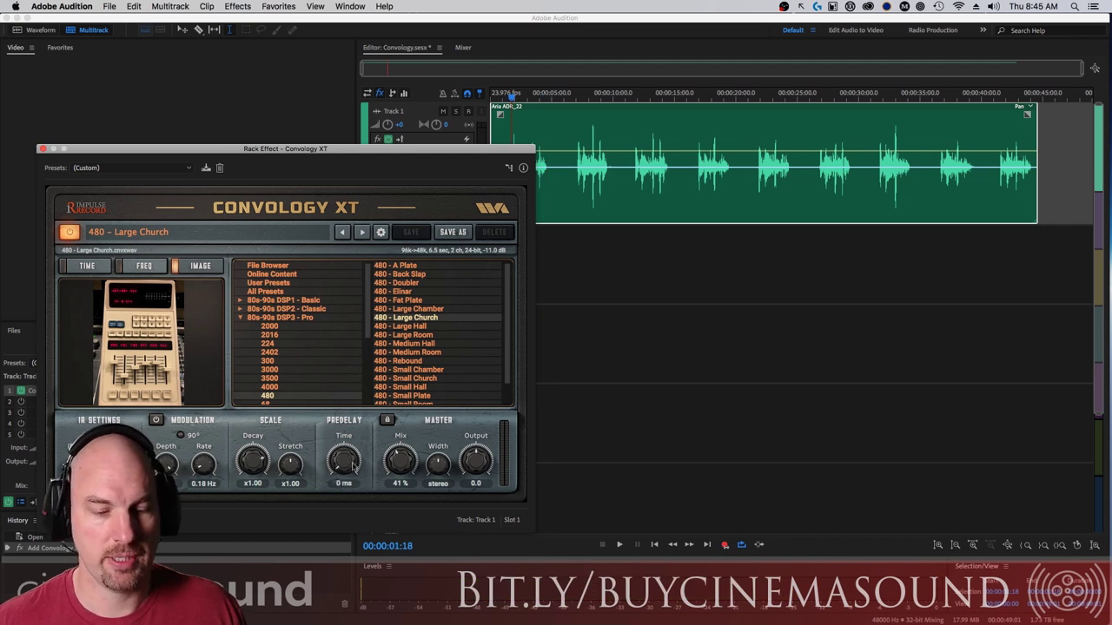
Lower the Mix to 37 %, audition the reverb's Width at 72 % and 67 %, and reset the Width to stereo
{"action": "left_click_drag", "start_coordinate": [404, 449], "coordinate": [400, 473]}
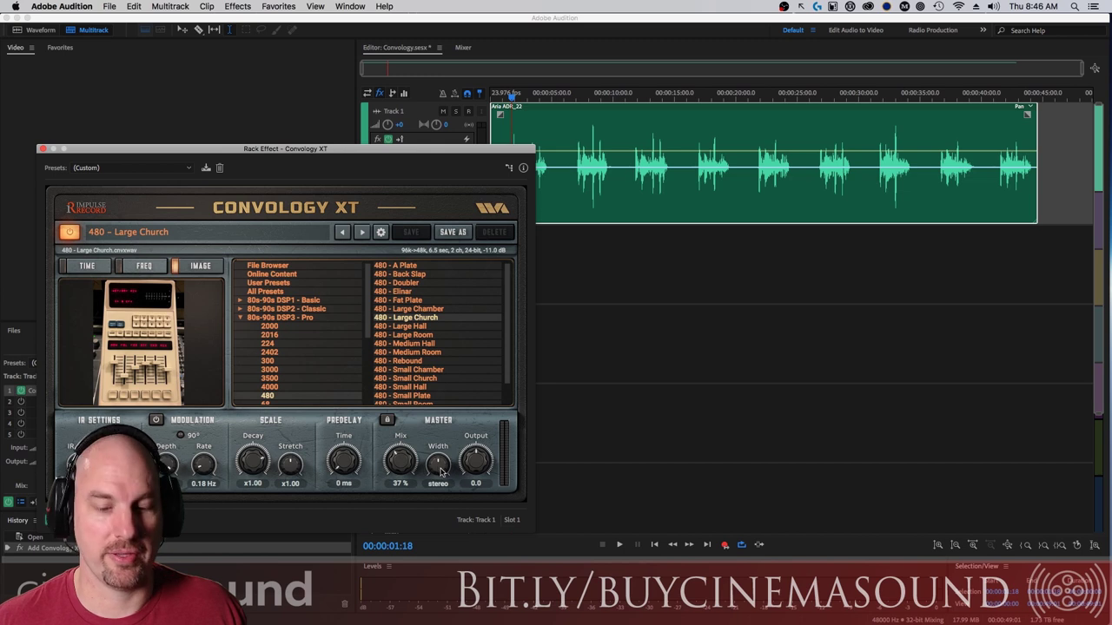
{"action": "key", "text": "space"}
{"action": "left_click_drag", "start_coordinate": [441, 470], "coordinate": [439, 429]}
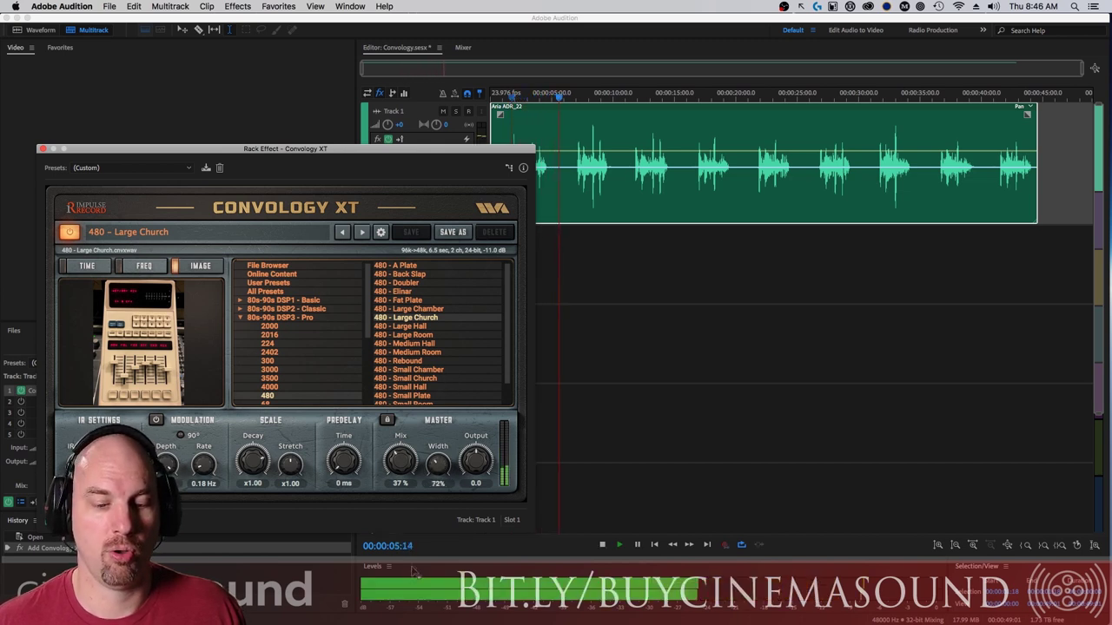
{"action": "left_click_drag", "start_coordinate": [415, 570], "coordinate": [441, 472]}
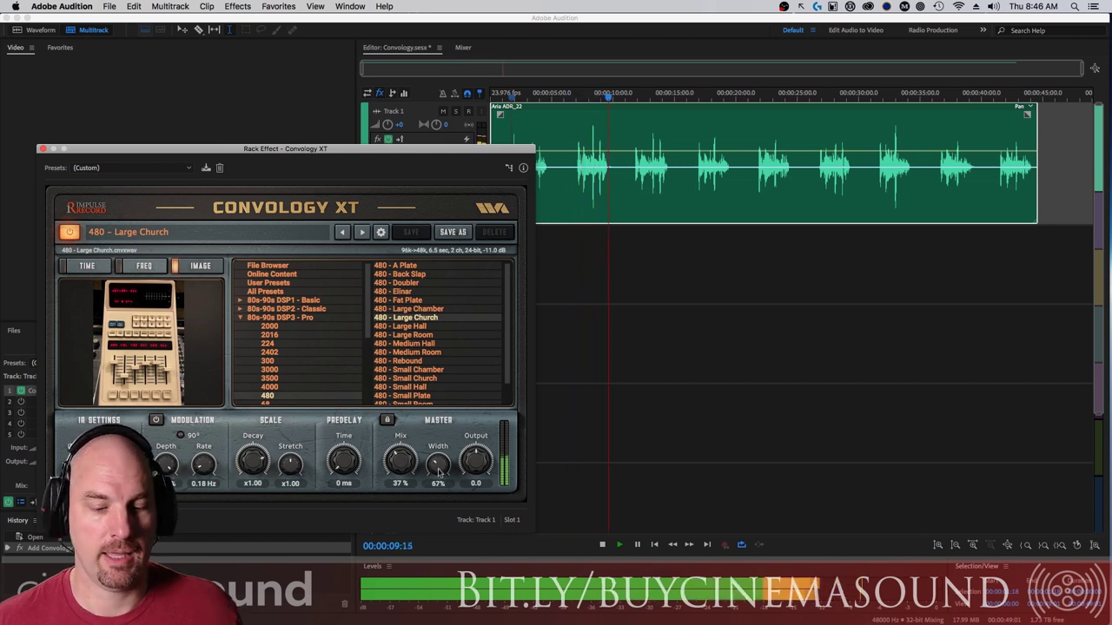
{"action": "key", "text": "space"}
{"action": "double_click", "coordinate": [439, 471]}
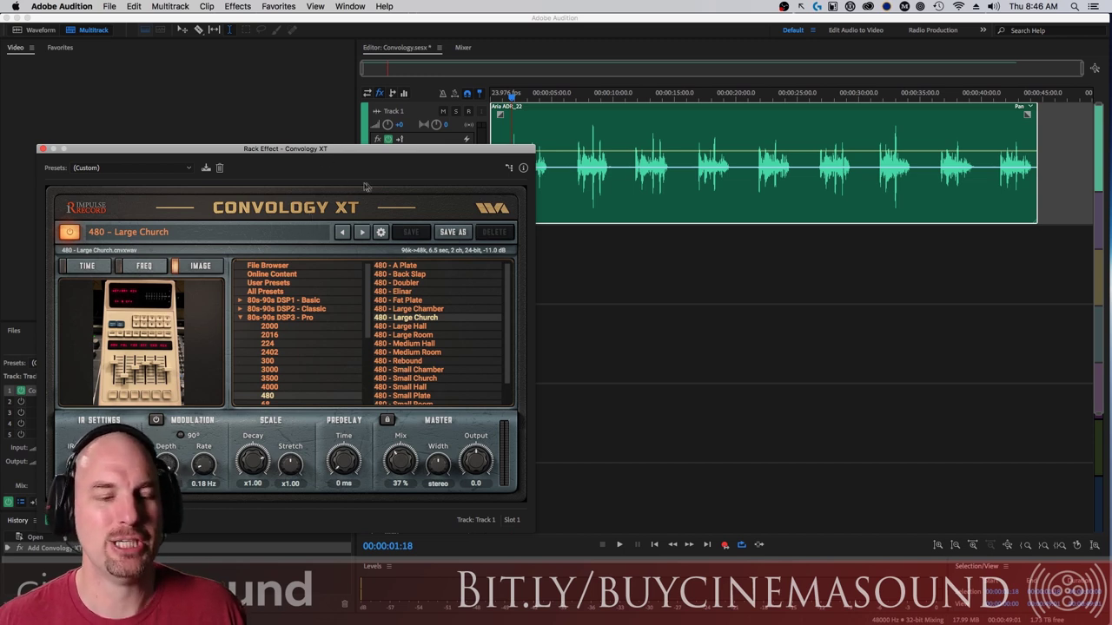
Collapse the 80s-90s DSP3 - Pro category, and show the impulse's frequency view followed by its time view
{"action": "left_click", "coordinate": [240, 317]}
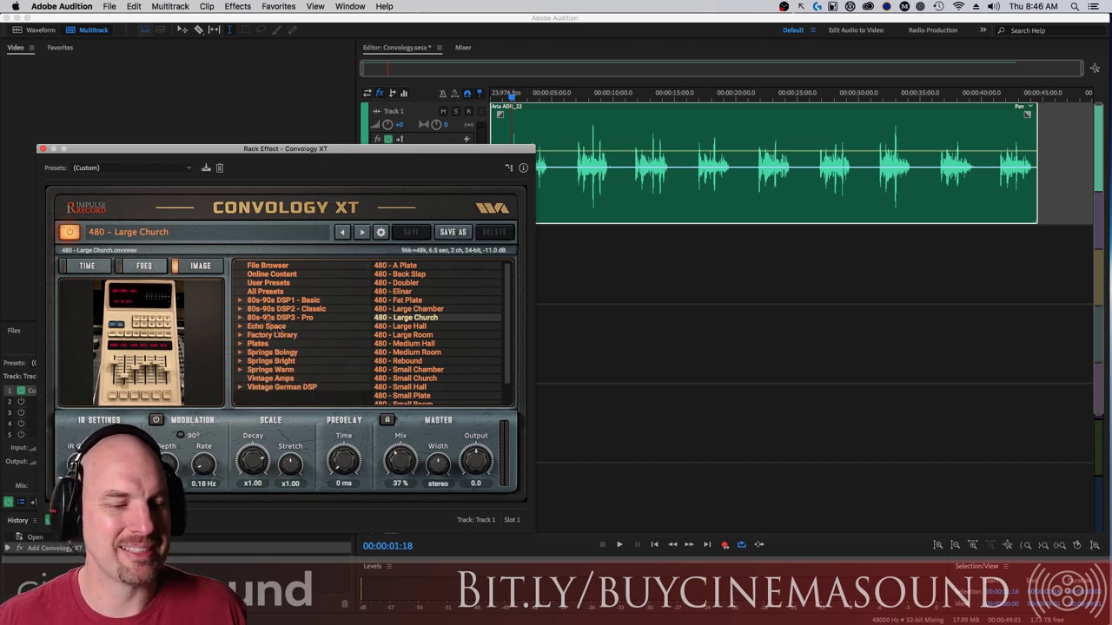
{"action": "left_click", "coordinate": [143, 266]}
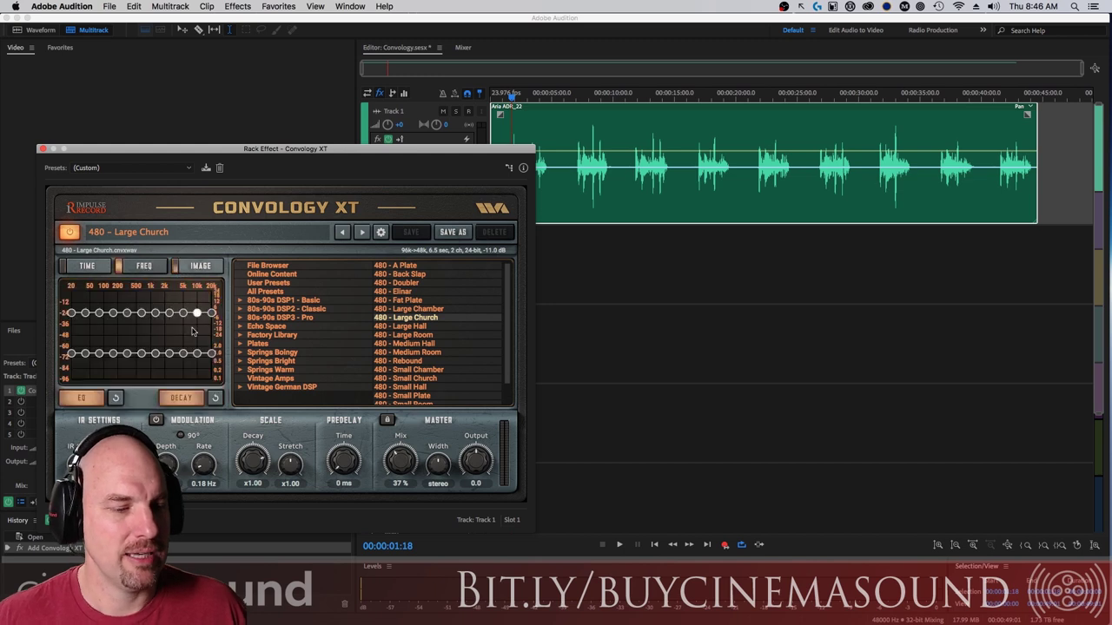
{"action": "left_click", "coordinate": [87, 266]}
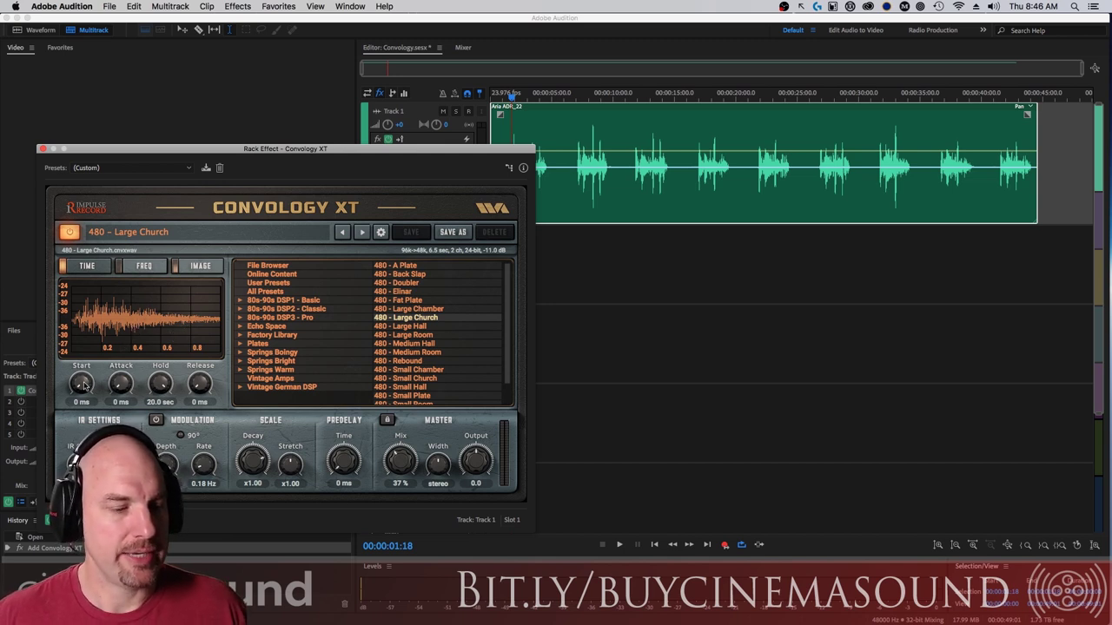
Set the impulse's Start to 476 ms and the Mix to 100 %, and play the dialogue
{"action": "mouse_move", "coordinate": [83, 379]}
{"action": "left_mouse_down"}
{"action": "mouse_move", "coordinate": [87, 312]}
{"action": "mouse_move", "coordinate": [88, 367]}
{"action": "left_mouse_up"}
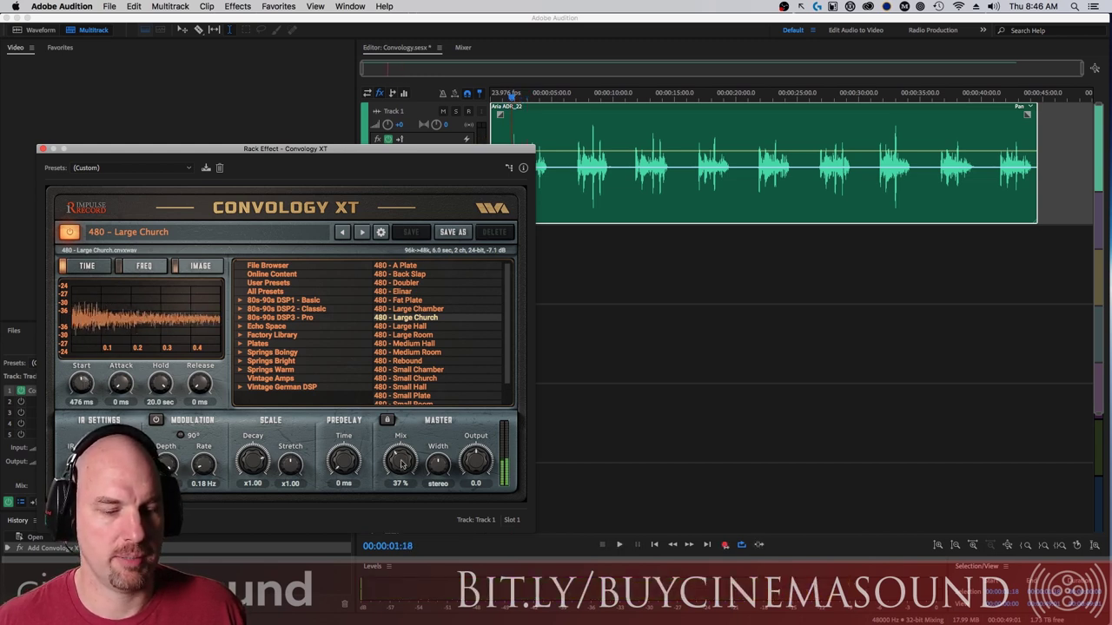
{"action": "left_click_drag", "start_coordinate": [402, 465], "coordinate": [462, 253]}
{"action": "key", "text": "space"}
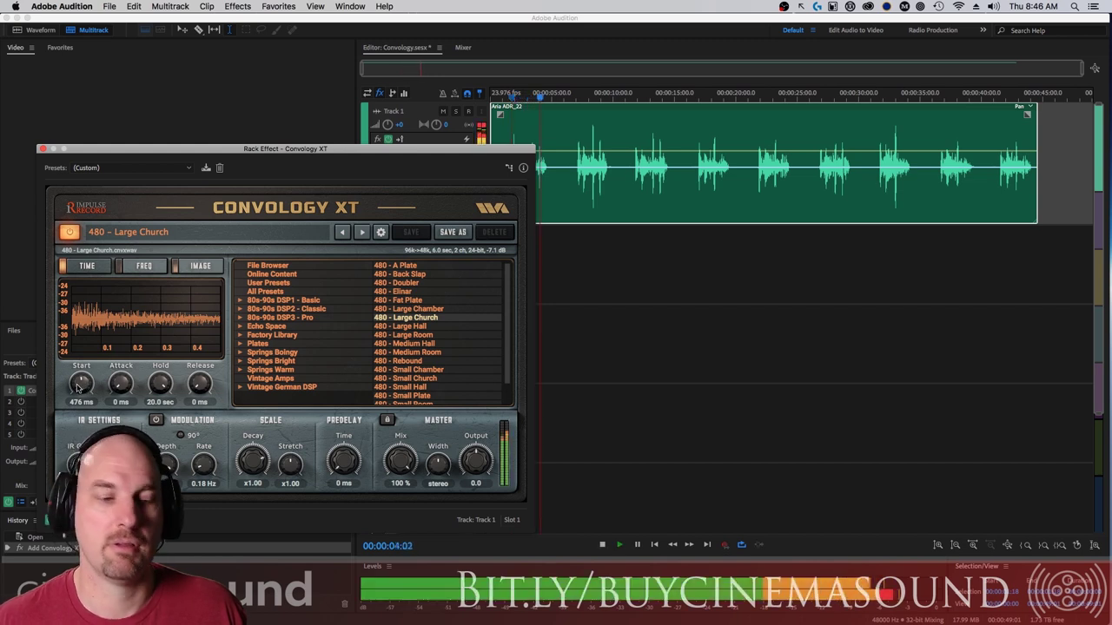
{"action": "key", "text": "space"}
Play the dialogue with the impulse's Start at 0 ms, and again with it at 1000 ms
{"action": "left_click_drag", "start_coordinate": [83, 386], "coordinate": [82, 443]}
{"action": "key", "text": "space"}
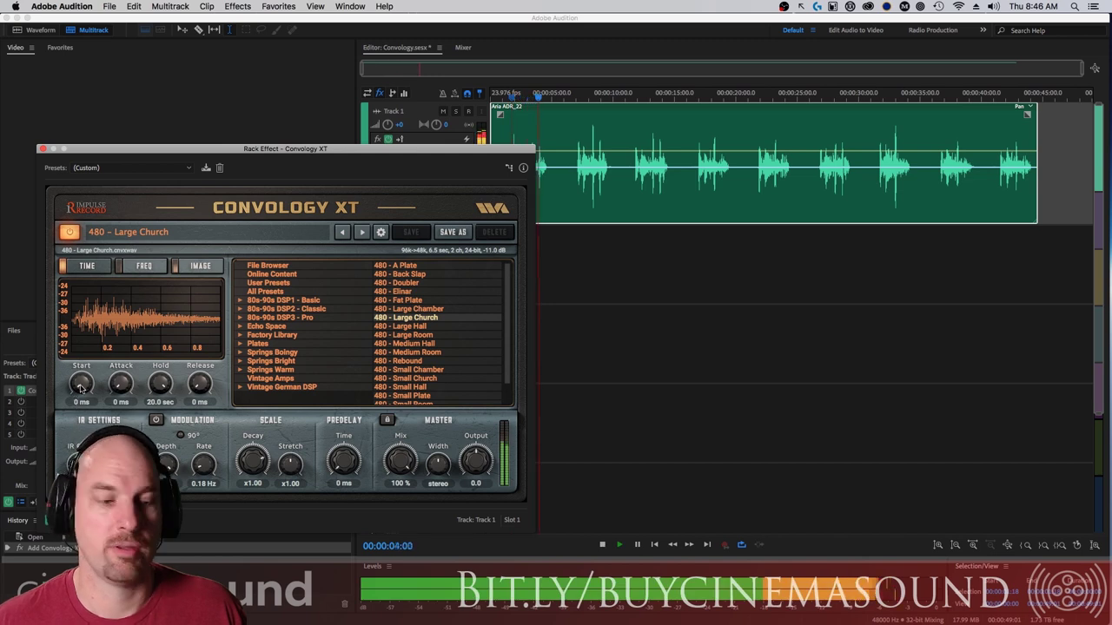
{"action": "key", "text": "space"}
{"action": "left_click_drag", "start_coordinate": [81, 385], "coordinate": [136, 205]}
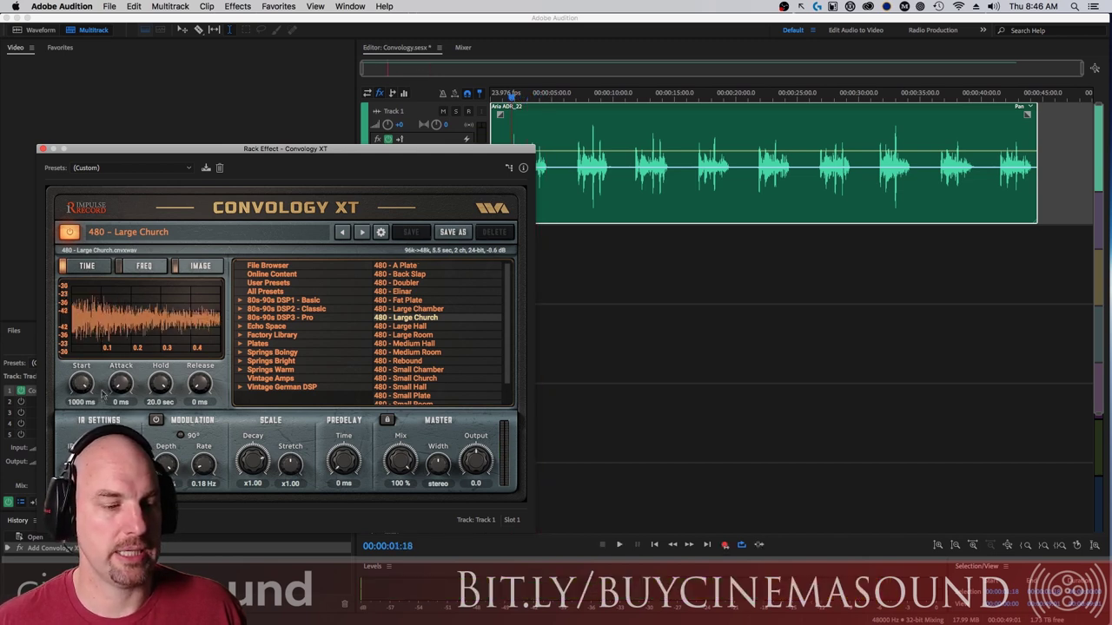
{"action": "key", "text": "space"}
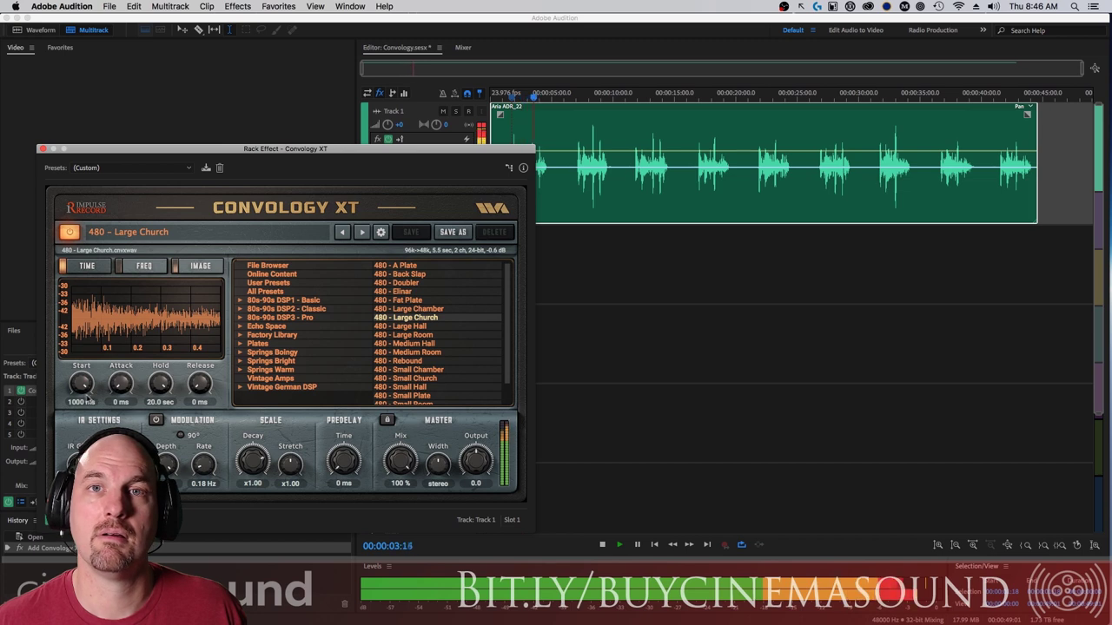
{"action": "key", "text": "space"}
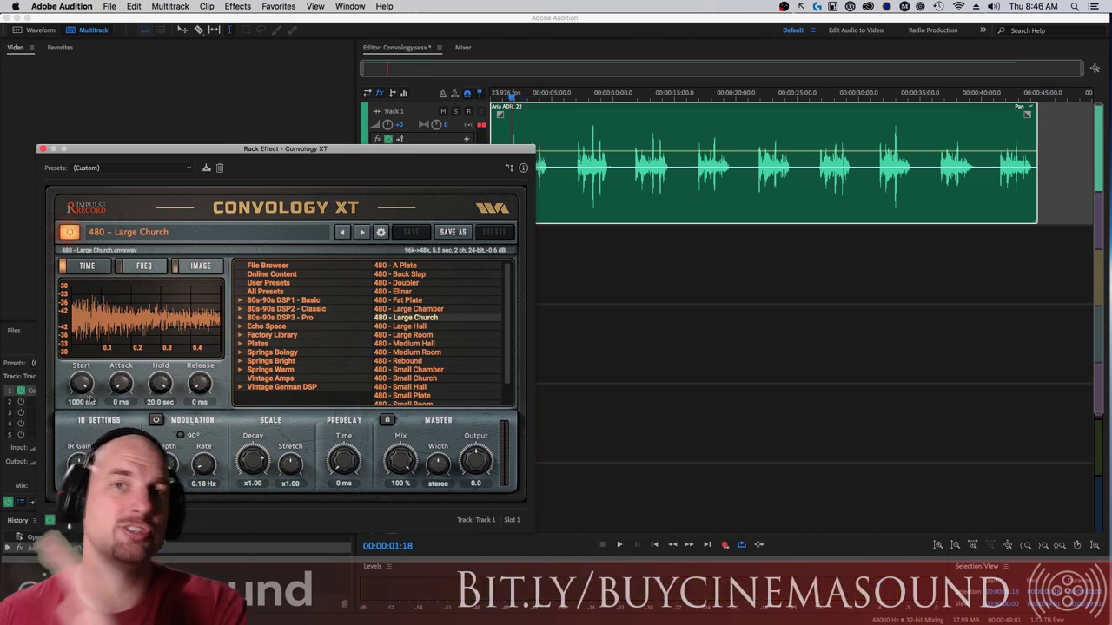
Reset the impulse's Start to 0 ms, set its Hold to 0.0 sec, and play the dialogue
{"action": "double_click", "coordinate": [81, 384]}
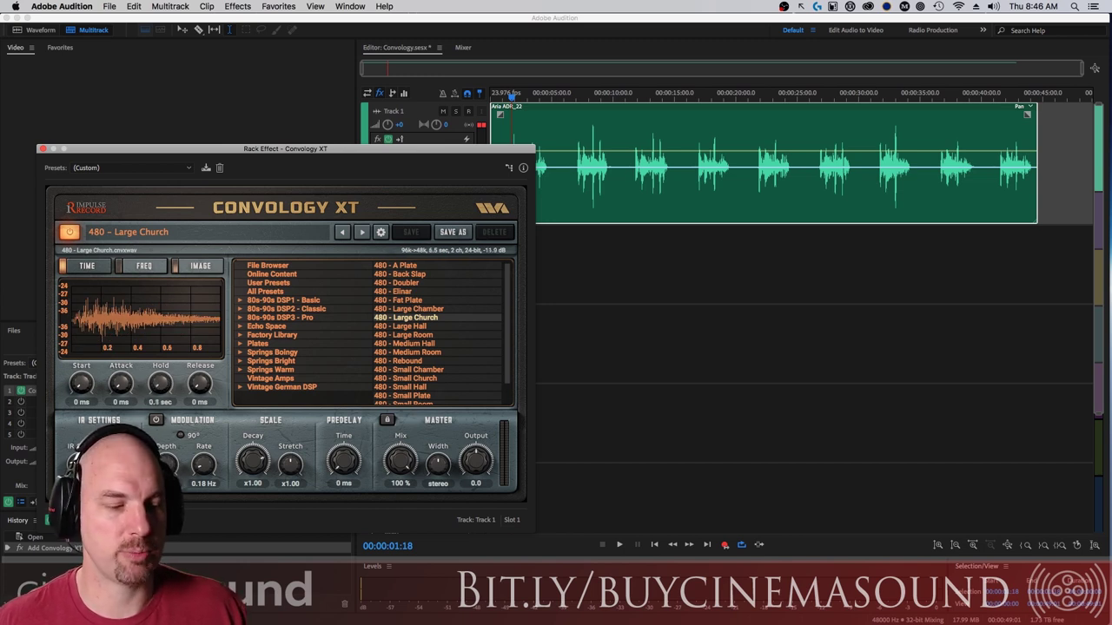
{"action": "double_click", "coordinate": [160, 384]}
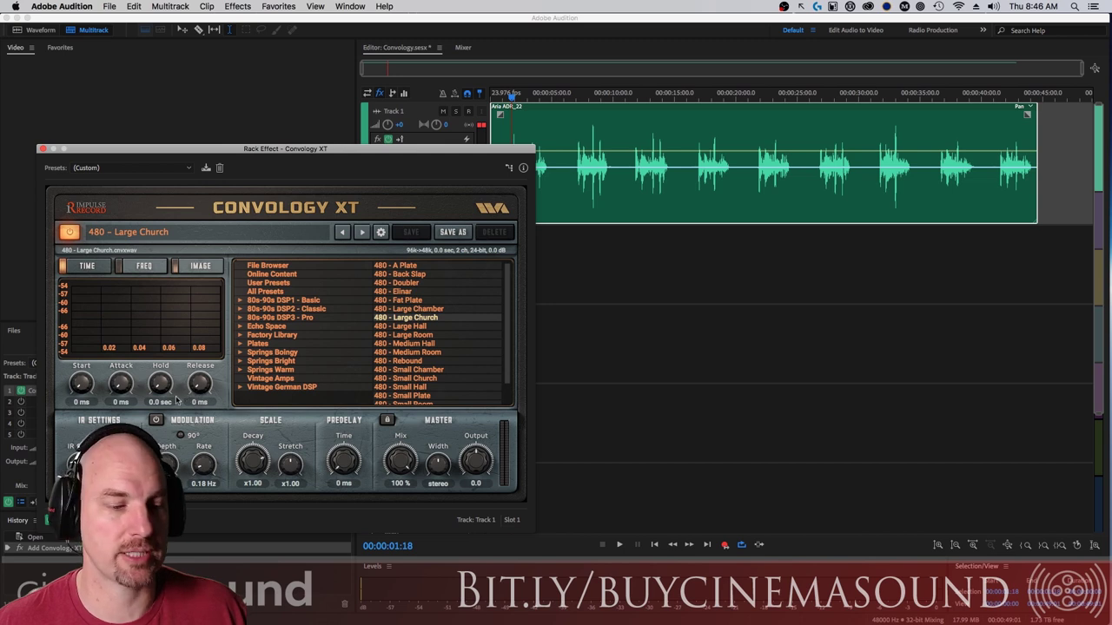
{"action": "key", "text": "space"}
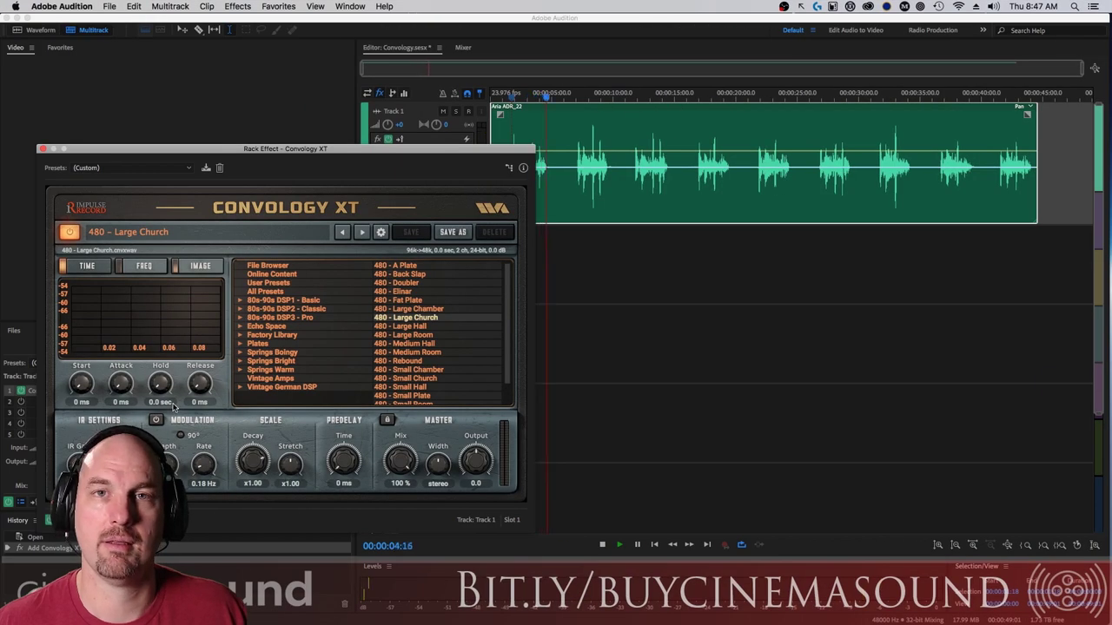
{"action": "key", "text": "space"}
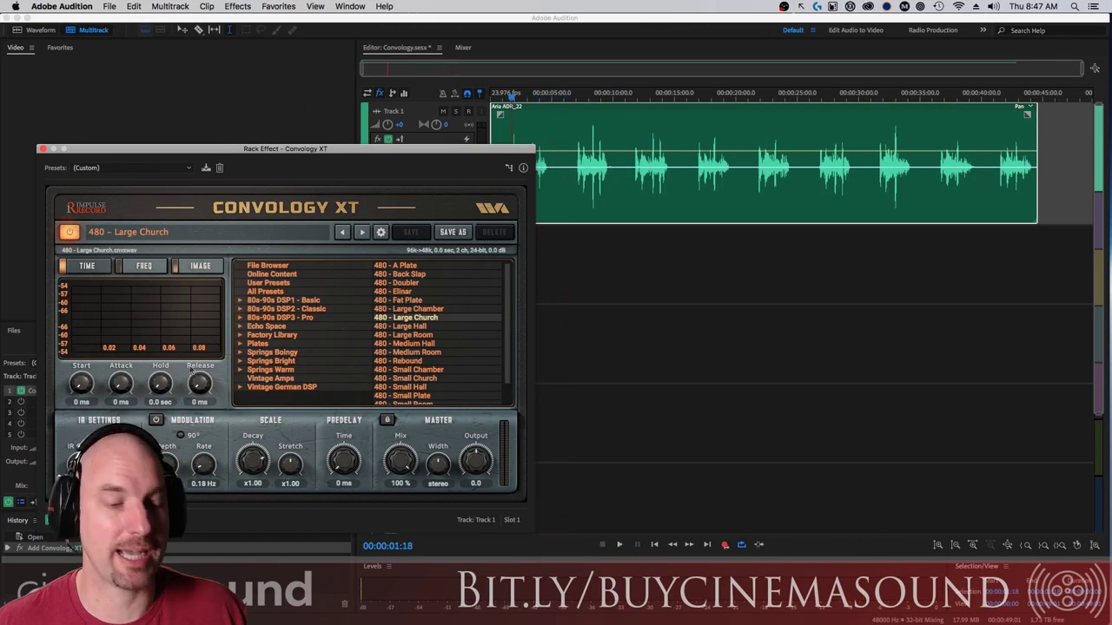
Raise the impulse's Release from 23 ms through 115 ms to 227 ms, playing the dialogue at each setting
{"action": "scroll", "coordinate": [198, 379], "scroll_direction": "up", "scroll_amount": 2}
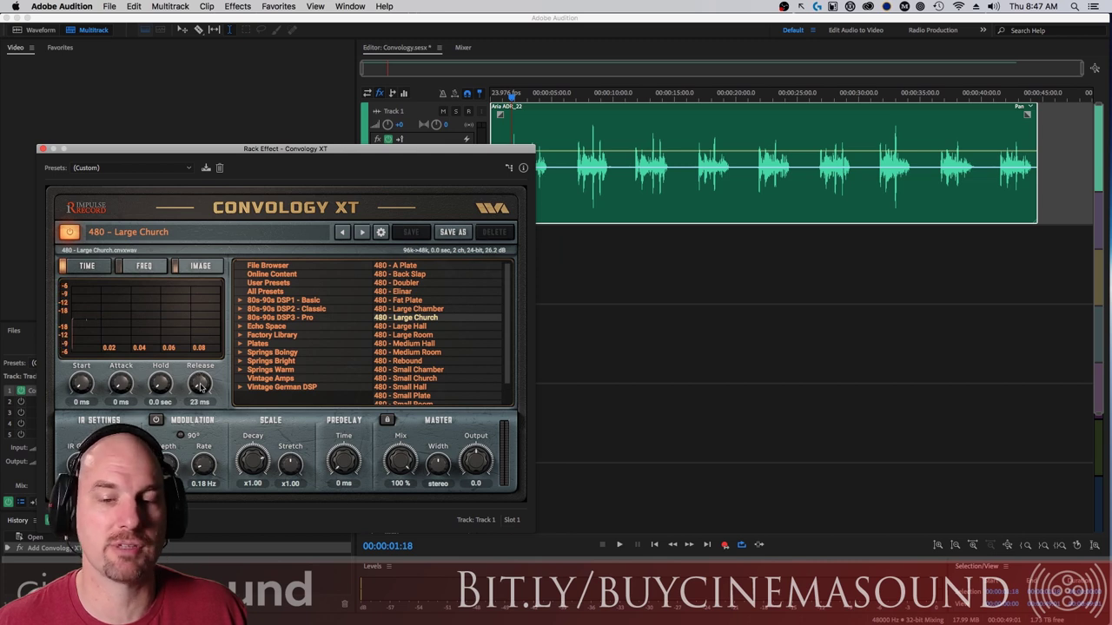
{"action": "key", "text": "space"}
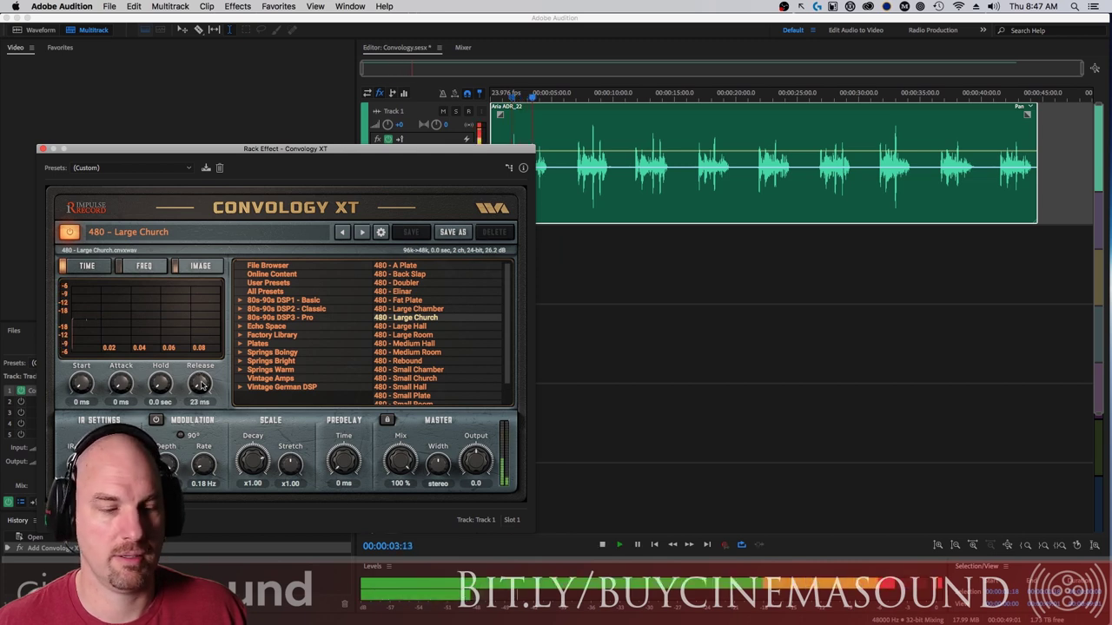
{"action": "left_click_drag", "start_coordinate": [200, 379], "coordinate": [202, 382]}
{"action": "key", "text": "space"}
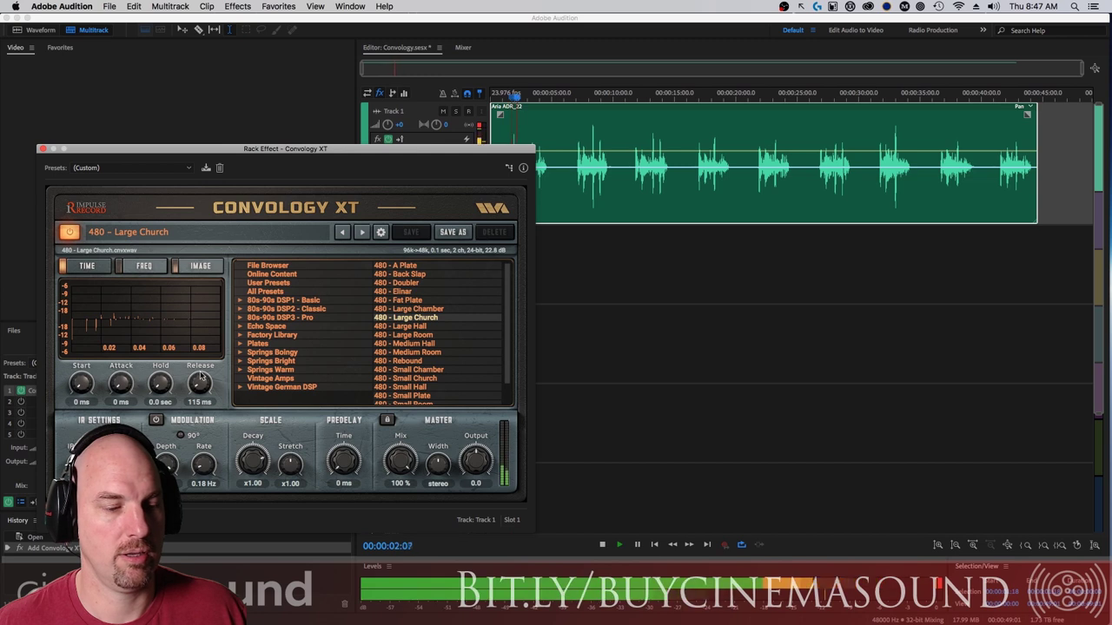
{"action": "left_click_drag", "start_coordinate": [200, 382], "coordinate": [202, 383]}
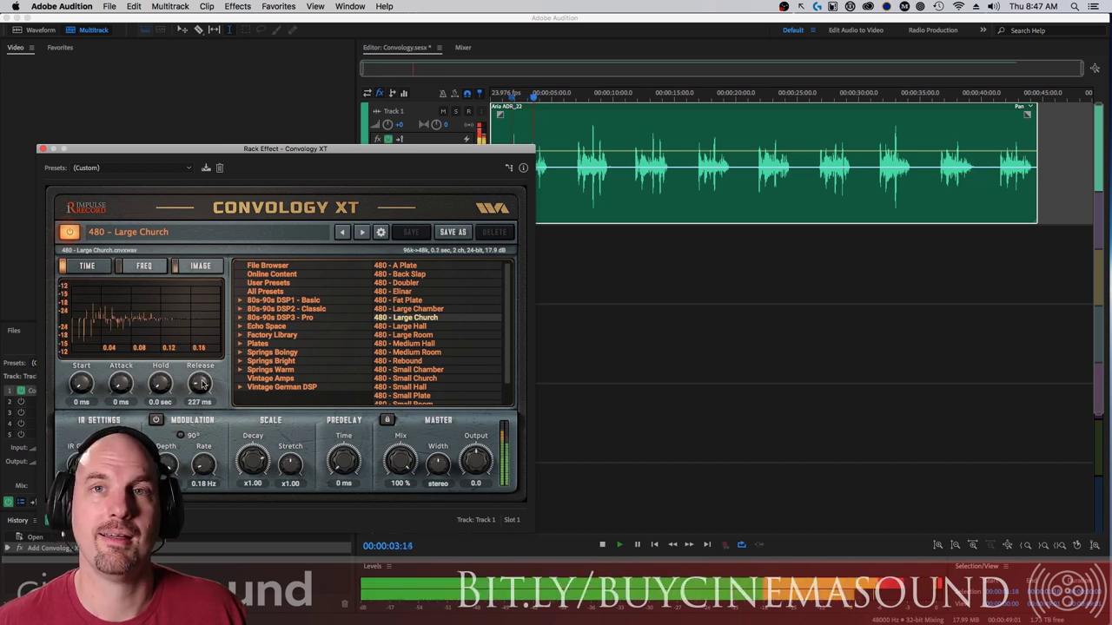
Set the impulse's Attack to 81 ms and play the dialogue
{"action": "key", "text": "space"}
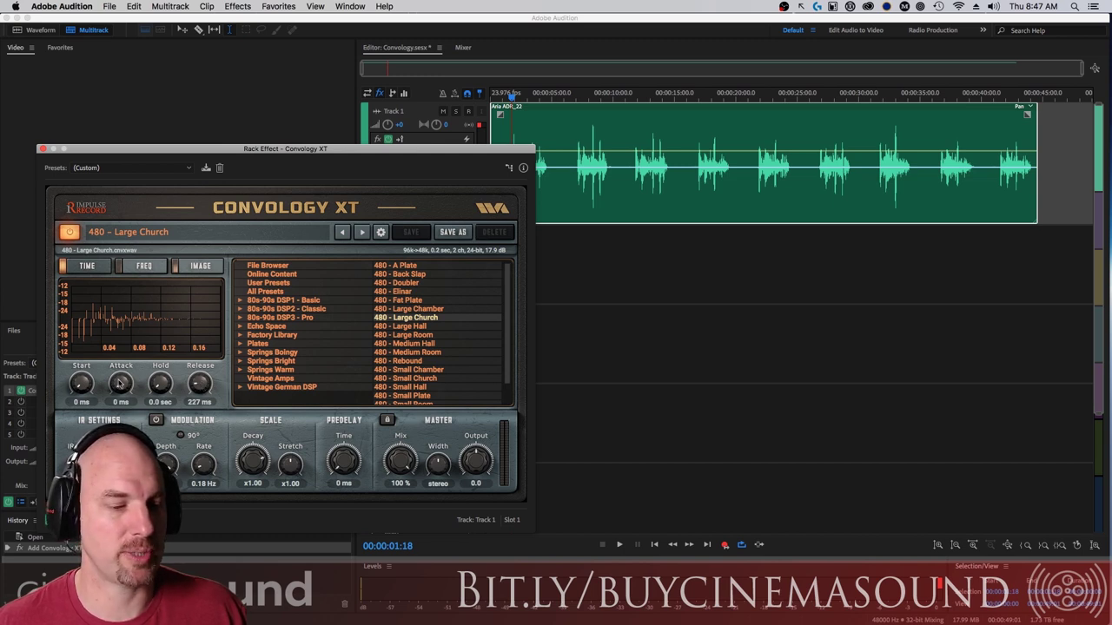
{"action": "left_click_drag", "start_coordinate": [120, 385], "coordinate": [119, 372]}
{"action": "key", "text": "space"}
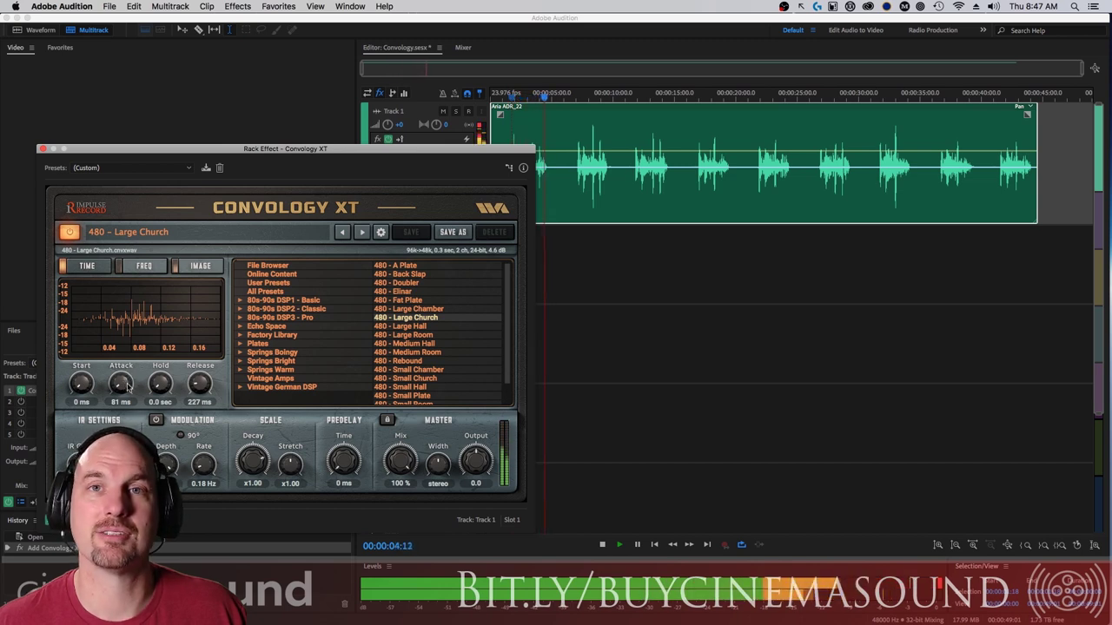
{"action": "key", "text": "space"}
Play the dialogue with the impulse's Release at 569 ms, and again with the Attack raised to 235 ms
{"action": "left_click_drag", "start_coordinate": [206, 387], "coordinate": [215, 339]}
{"action": "key", "text": "space"}
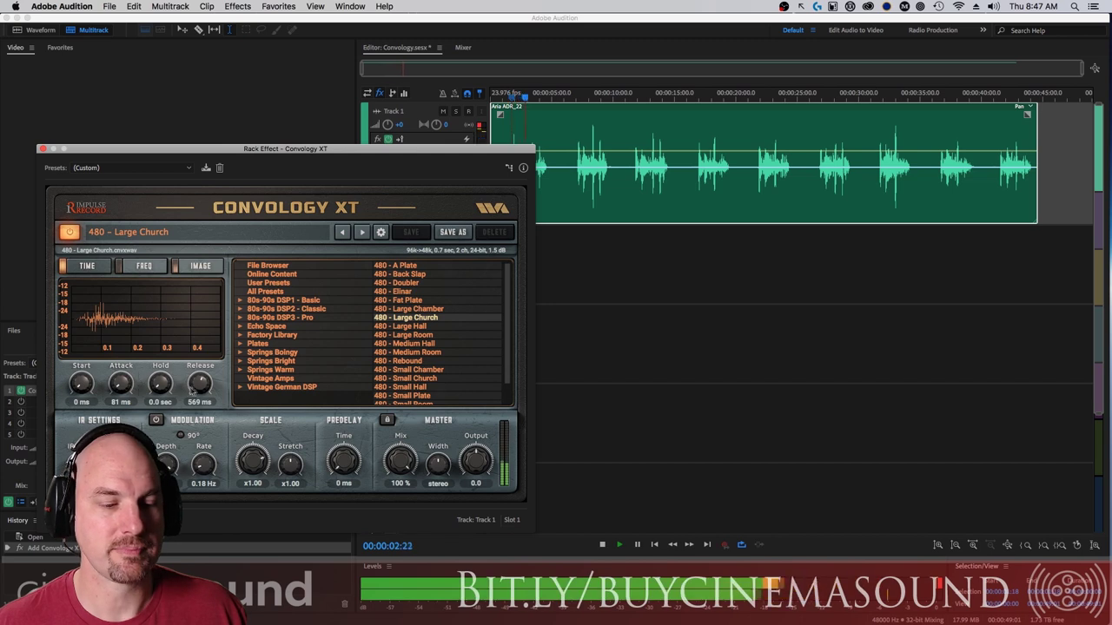
{"action": "key", "text": "space"}
{"action": "left_click_drag", "start_coordinate": [126, 385], "coordinate": [128, 351]}
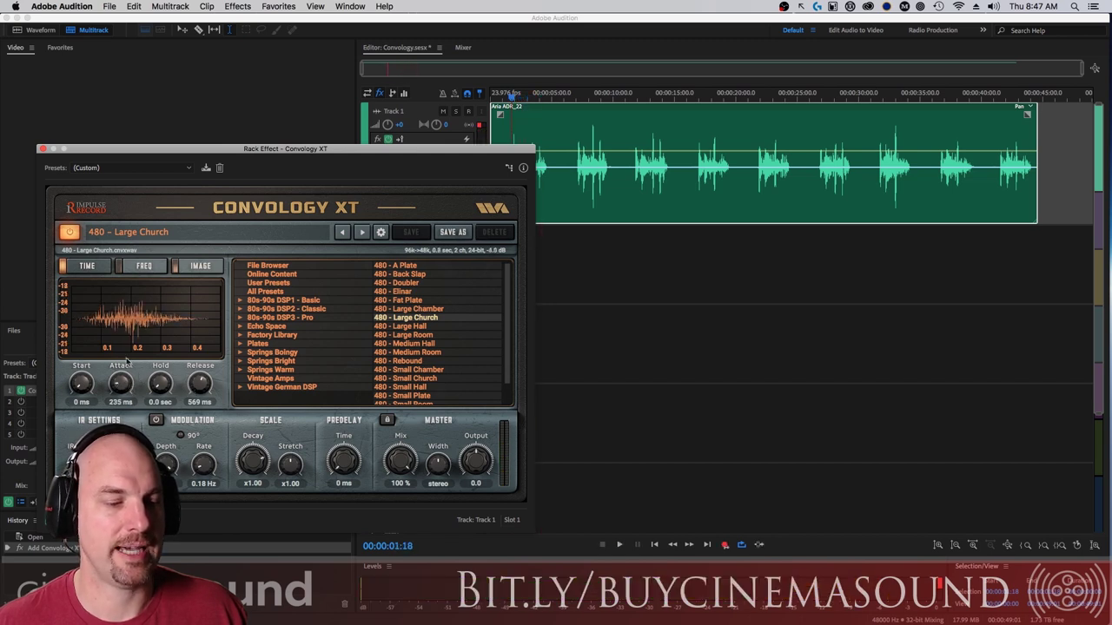
{"action": "key", "text": "space"}
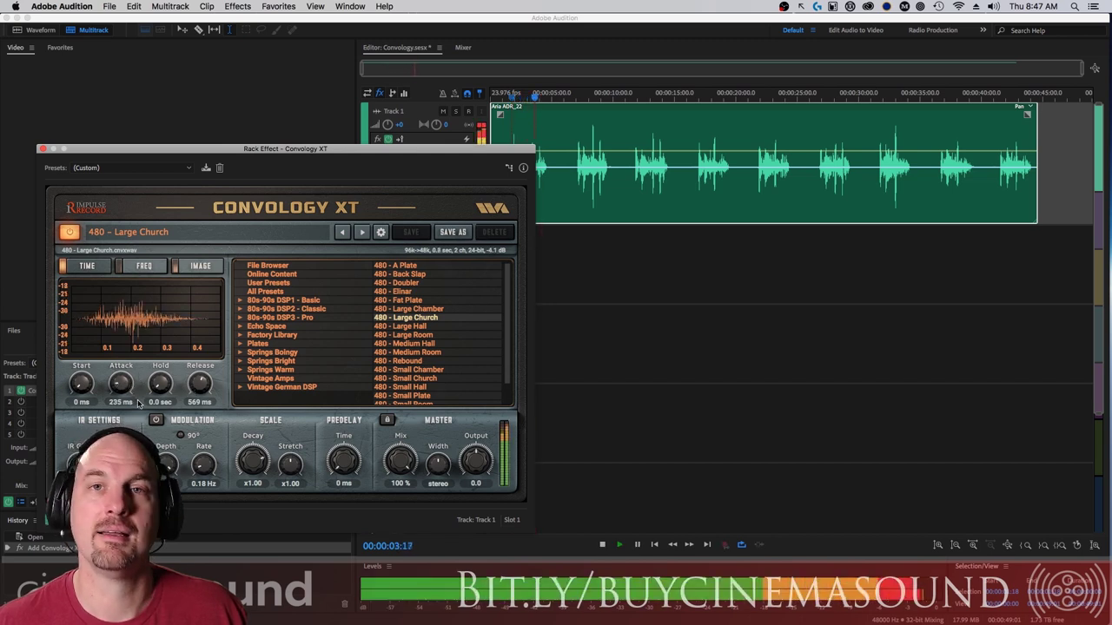
{"action": "key", "text": "space"}
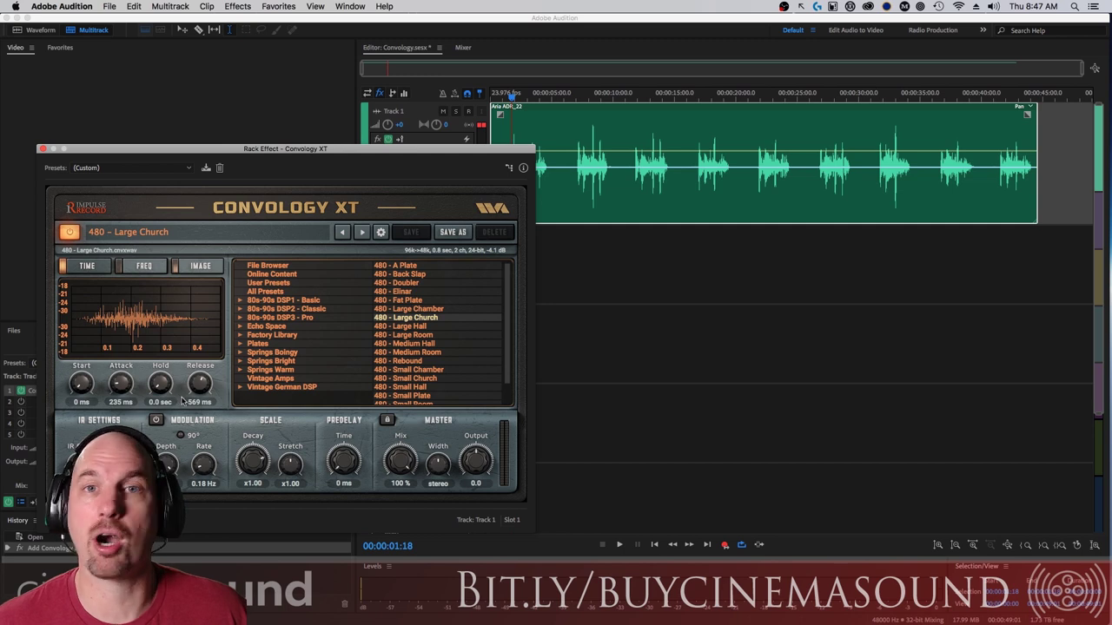
Set the impulse's Release to 102 ms, Attack to 0 ms and the Mix to 58 %, and play the dialogue
{"action": "left_click_drag", "start_coordinate": [200, 419], "coordinate": [206, 446]}
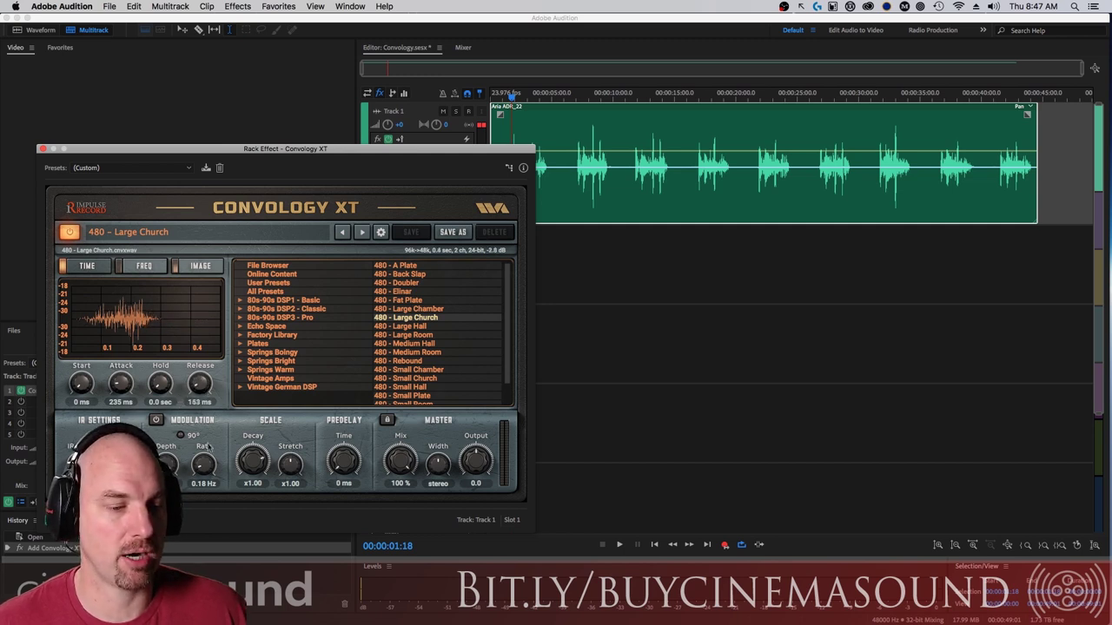
{"action": "left_click_drag", "start_coordinate": [121, 387], "coordinate": [121, 395]}
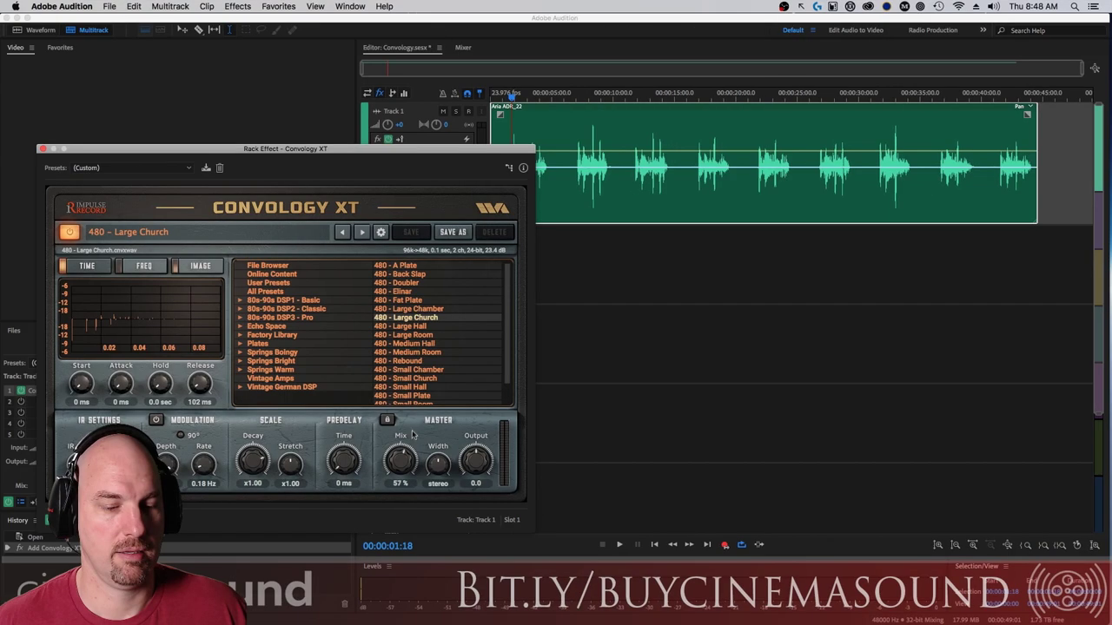
{"action": "key", "text": "space"}
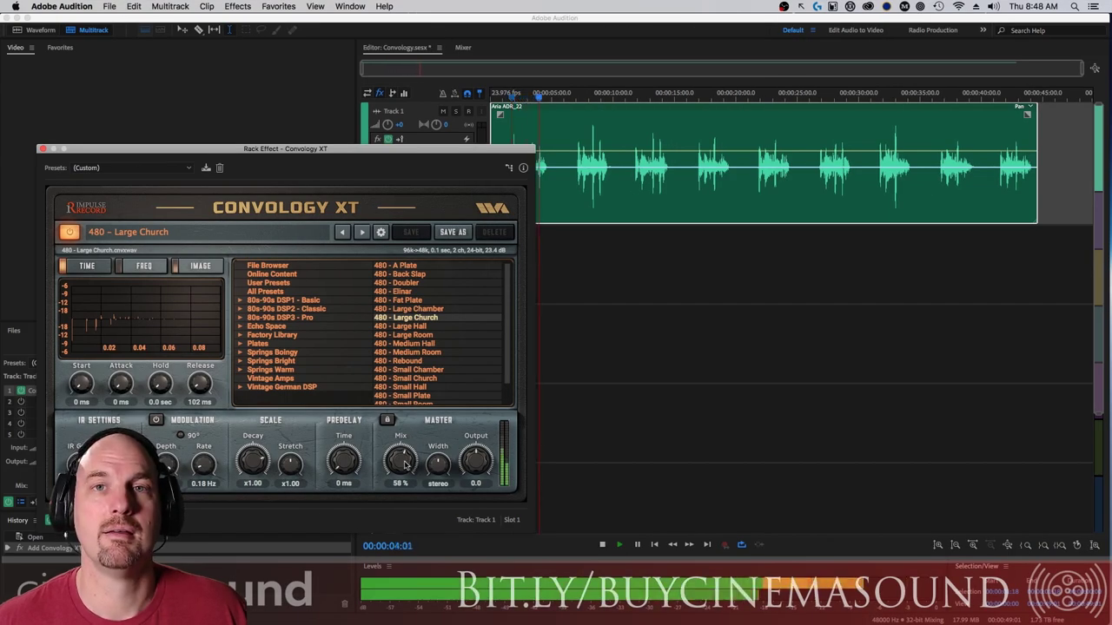
{"action": "key", "text": "space"}
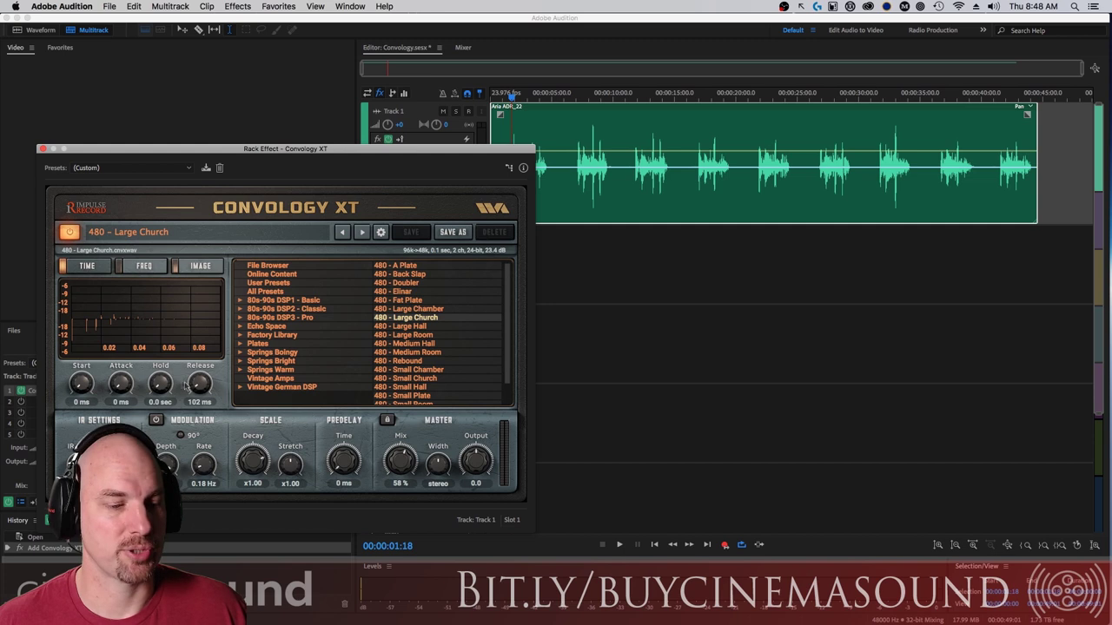
Set the impulse's Hold to 0.4 sec and play the dialogue
{"action": "mouse_move", "coordinate": [164, 385]}
{"action": "left_mouse_down"}
{"action": "mouse_move", "coordinate": [171, 350]}
{"action": "mouse_move", "coordinate": [171, 389]}
{"action": "left_mouse_up"}
{"action": "key", "text": "space"}
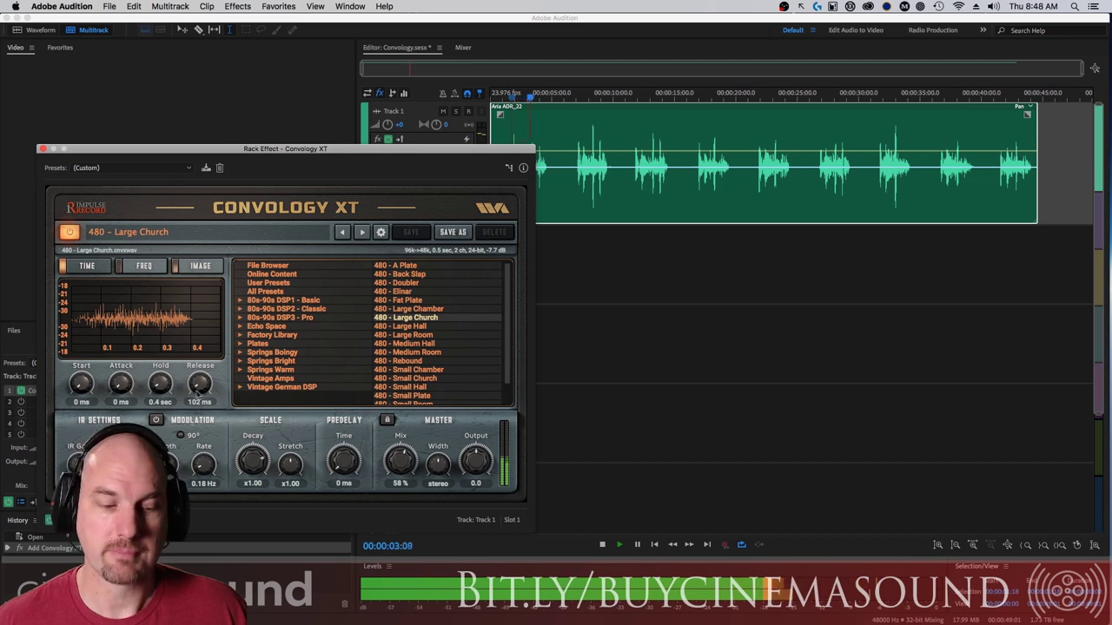
{"action": "key", "text": "space"}
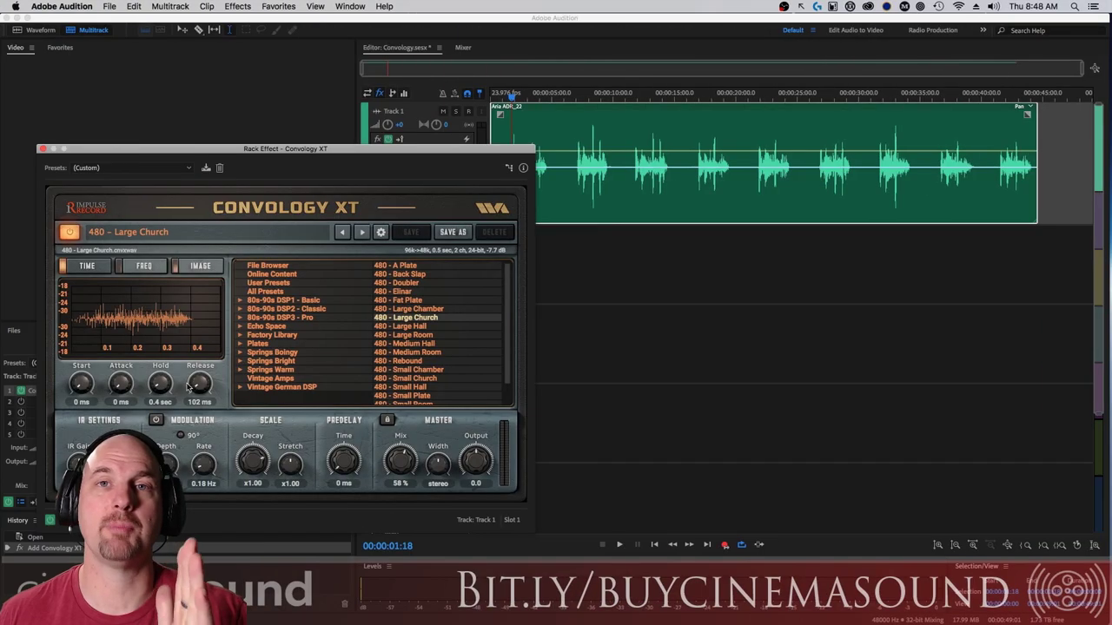
Set the impulse's Release to 0 ms, play the dialogue, and bring the Hold down to 0.0 sec
{"action": "left_click_drag", "start_coordinate": [188, 388], "coordinate": [191, 434]}
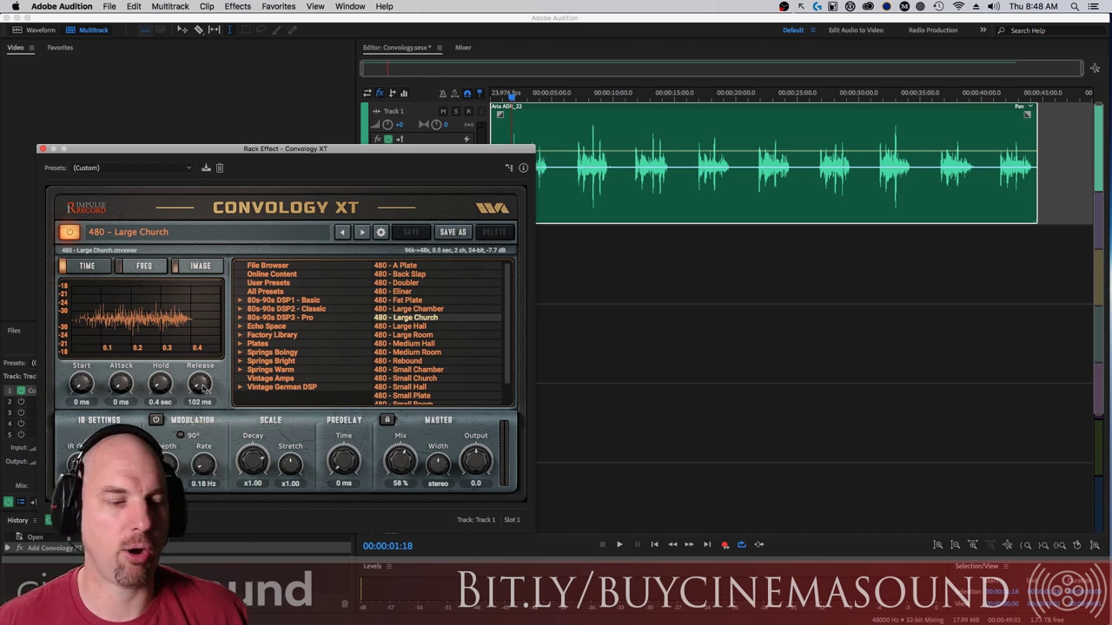
{"action": "key", "text": "space"}
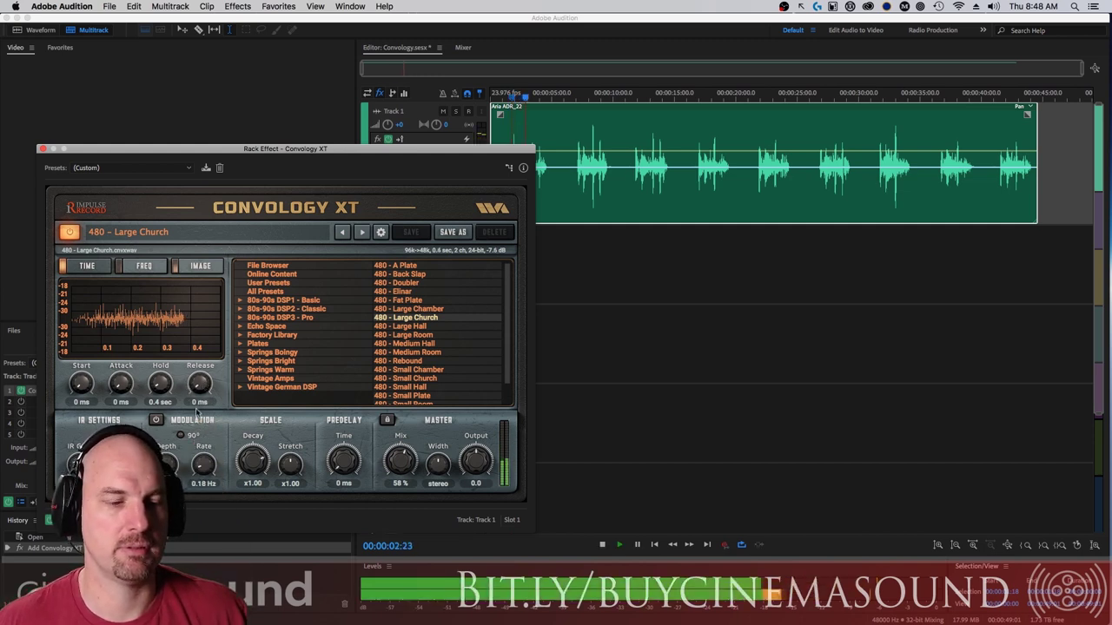
{"action": "key", "text": "space"}
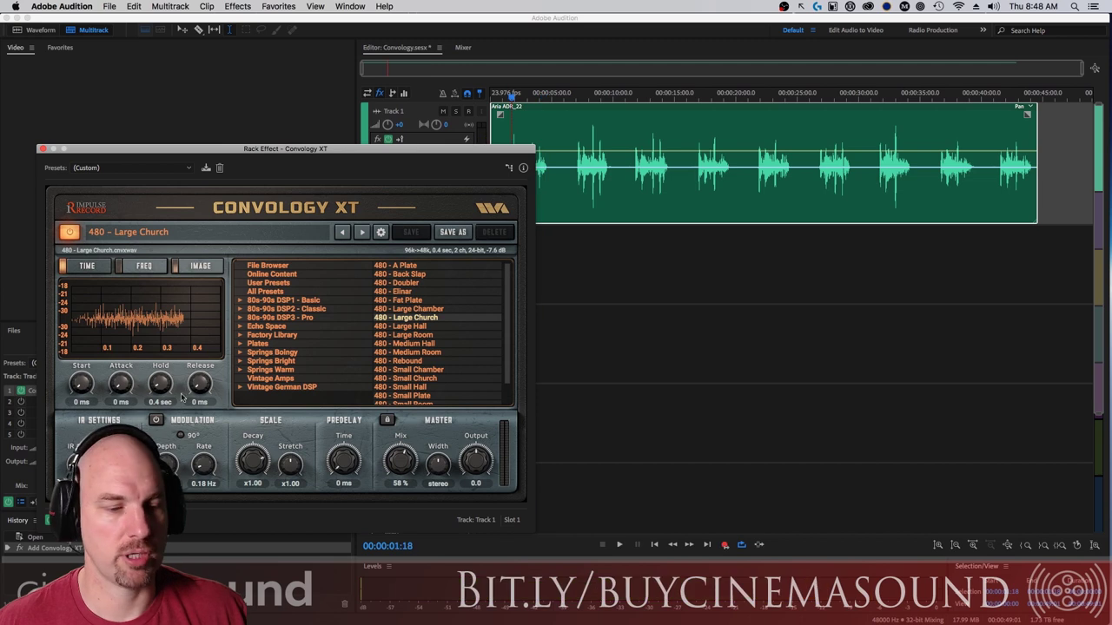
{"action": "left_click_drag", "start_coordinate": [173, 402], "coordinate": [199, 432]}
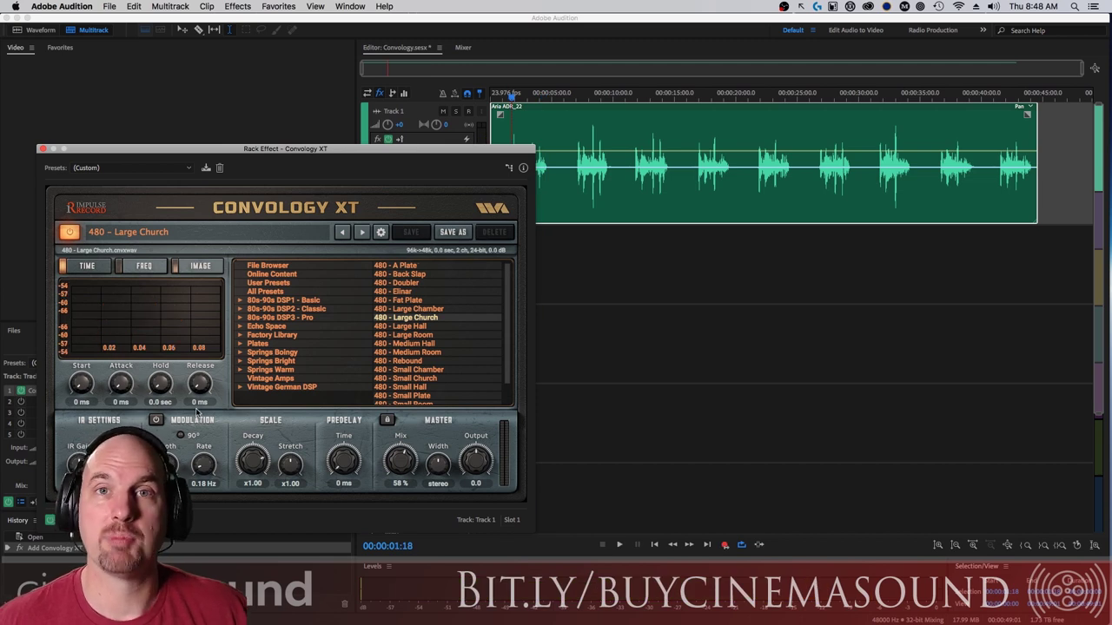
Restore the full impulse length by setting its Hold to 20.0 sec
{"action": "left_click", "coordinate": [144, 266]}
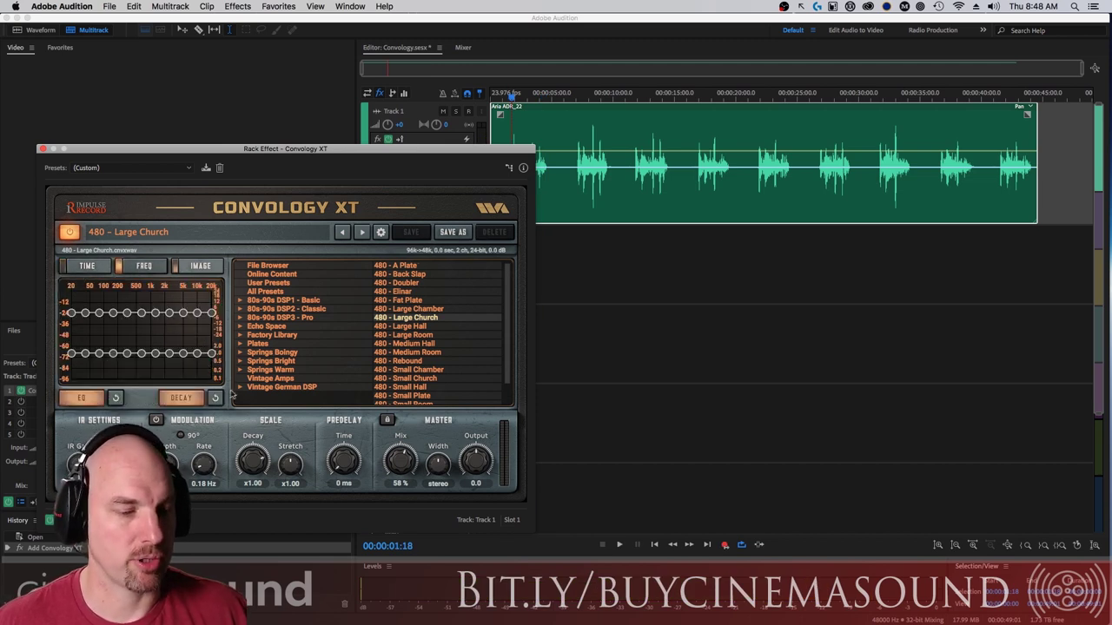
{"action": "left_click", "coordinate": [87, 266]}
{"action": "left_click_drag", "start_coordinate": [211, 392], "coordinate": [156, 388]}
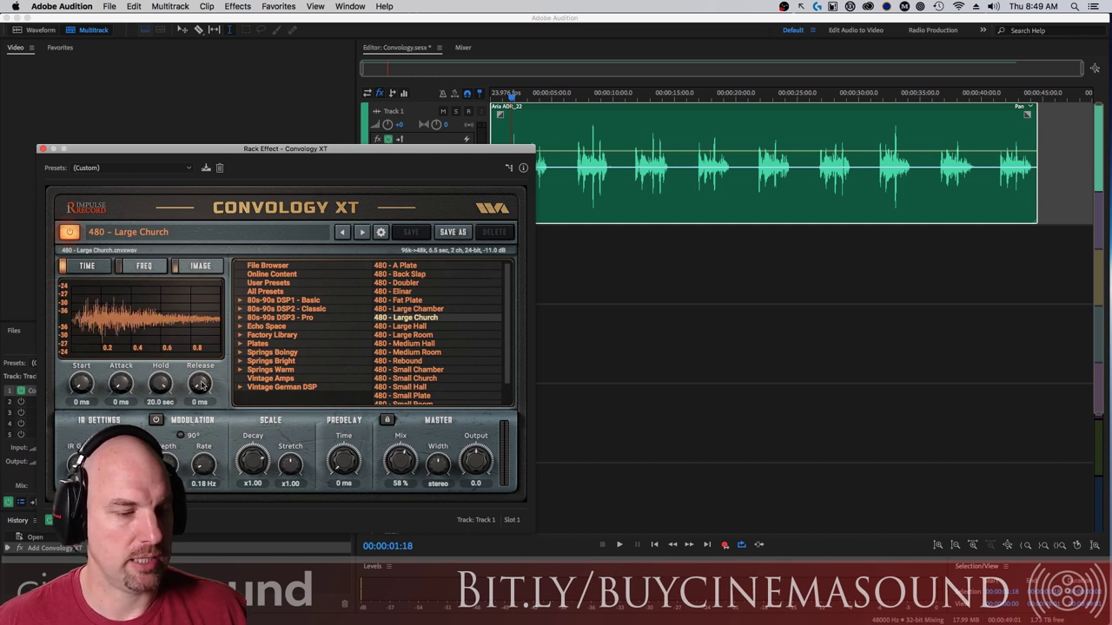
Raise the impulse's EQ curve from 5 kHz upward in the frequency view and play the dialogue
{"action": "left_click", "coordinate": [144, 265]}
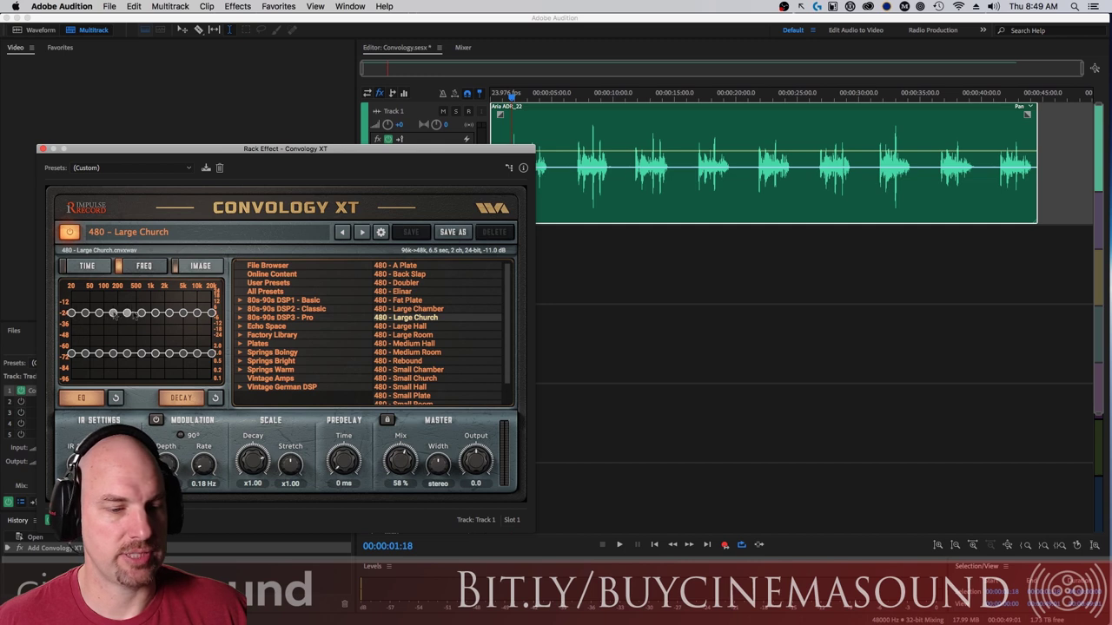
{"action": "mouse_move", "coordinate": [198, 313]}
{"action": "left_mouse_down"}
{"action": "mouse_move", "coordinate": [198, 295]}
{"action": "mouse_move", "coordinate": [213, 300]}
{"action": "mouse_move", "coordinate": [184, 305]}
{"action": "left_mouse_up"}
{"action": "key", "text": "space"}
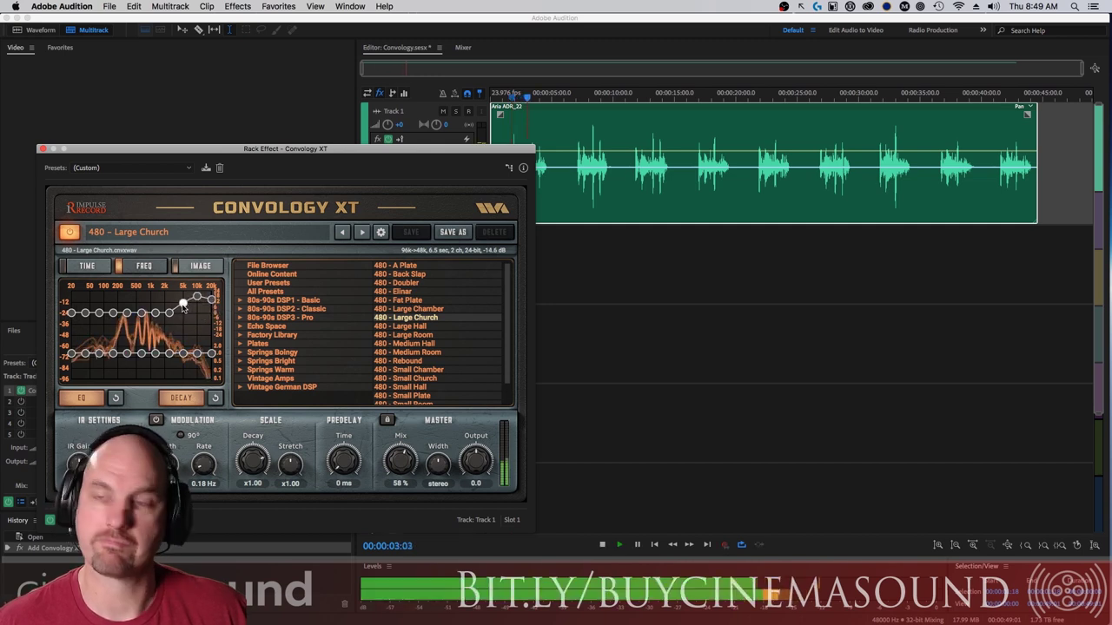
{"action": "key", "text": "space"}
Boost the impulse's EQ just below 200 Hz, cut the bands from about 100 Hz down, and play the dialogue
{"action": "mouse_move", "coordinate": [113, 313]}
{"action": "left_mouse_down"}
{"action": "mouse_move", "coordinate": [113, 297]}
{"action": "mouse_move", "coordinate": [72, 337]}
{"action": "left_mouse_up"}
{"action": "key", "text": "space"}
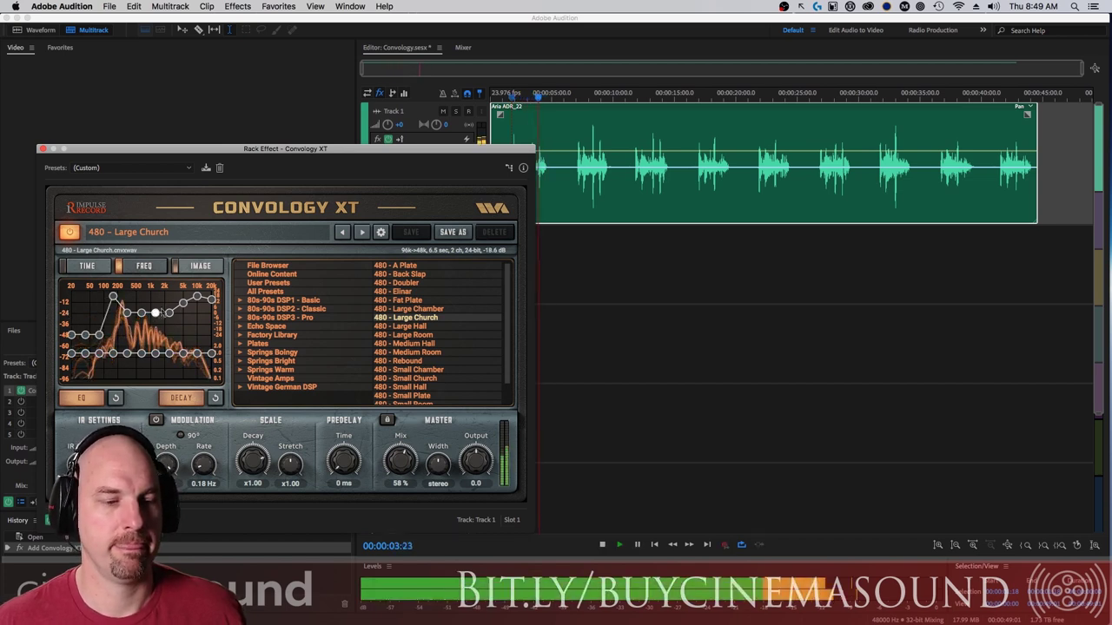
{"action": "key", "text": "space"}
Switch the impulse's EQ off and on again, and reset its curve to flat
{"action": "left_click", "coordinate": [80, 398]}
{"action": "left_click", "coordinate": [81, 399]}
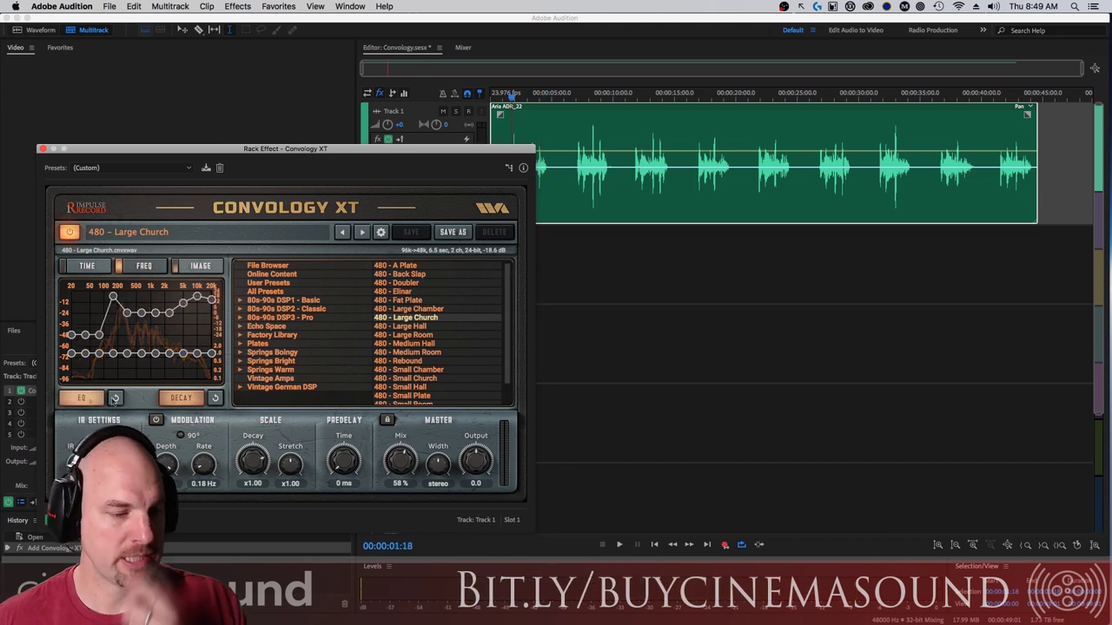
{"action": "left_click", "coordinate": [114, 398]}
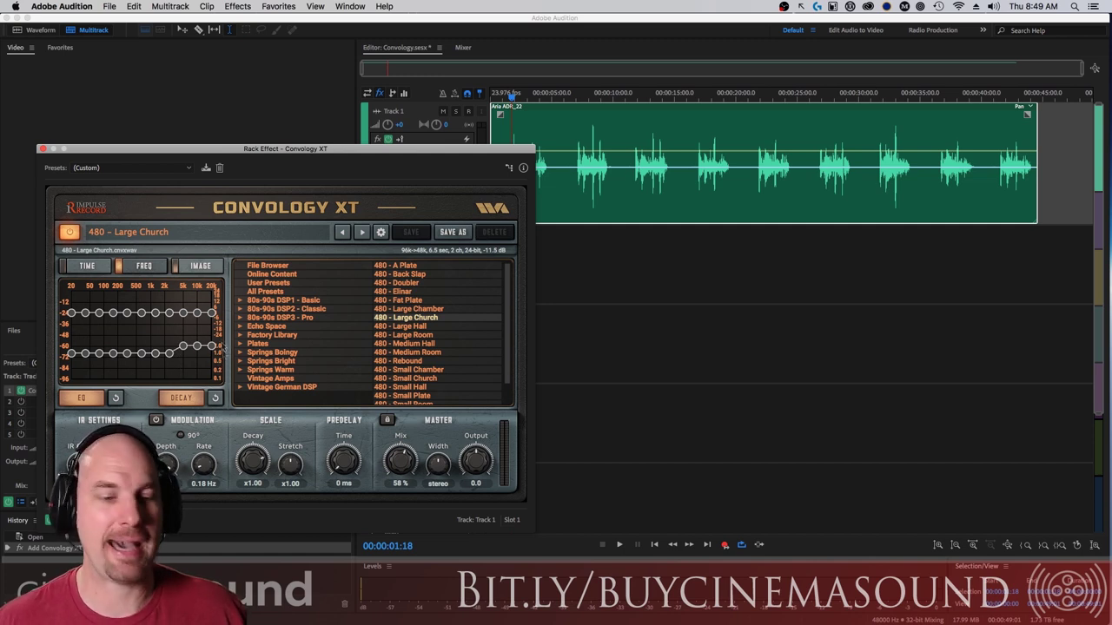
Play the dialogue with the decay curve raised from 5 kHz upward, and again with it lowered to 0.1 above about 500 Hz
{"action": "key", "text": "space"}
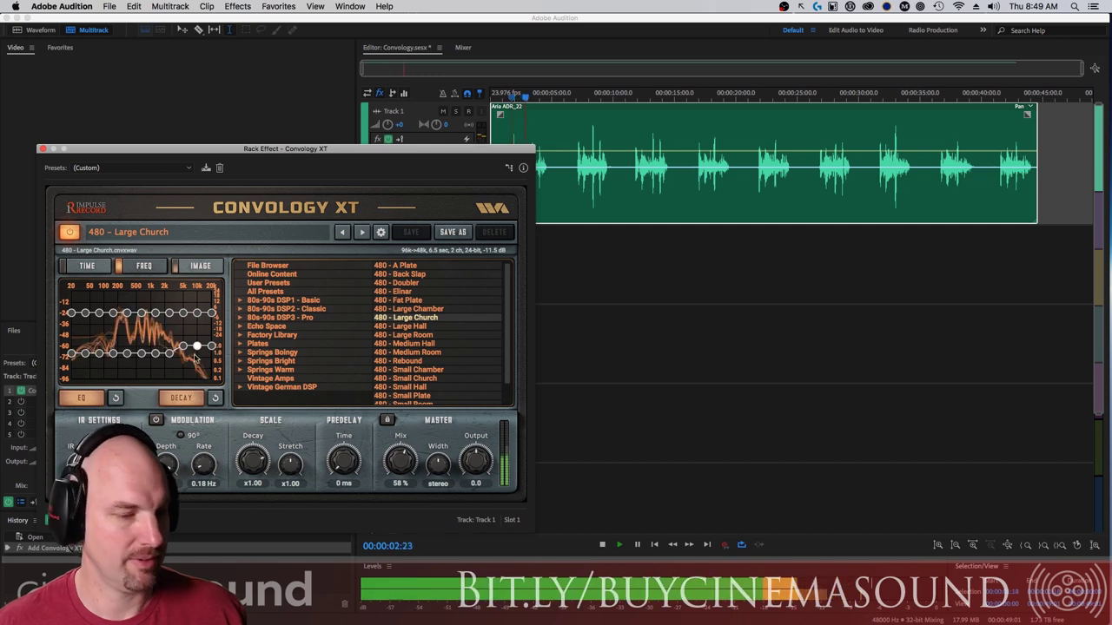
{"action": "mouse_move", "coordinate": [197, 345]}
{"action": "left_mouse_down"}
{"action": "mouse_move", "coordinate": [207, 379]}
{"action": "mouse_move", "coordinate": [149, 380]}
{"action": "mouse_move", "coordinate": [137, 397]}
{"action": "left_mouse_up"}
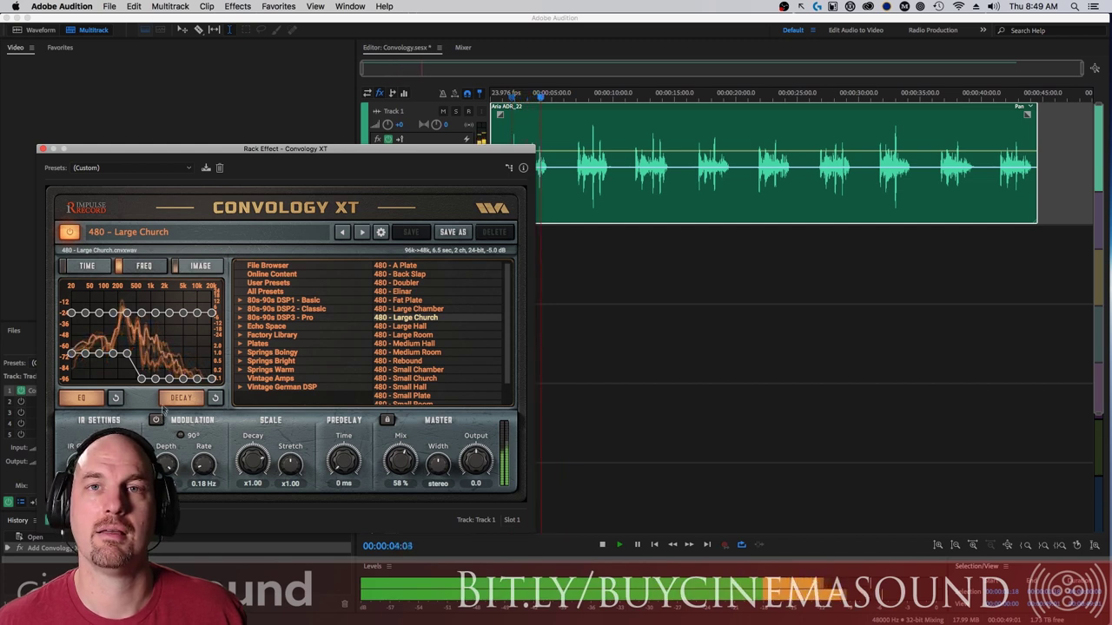
{"action": "key", "text": "space"}
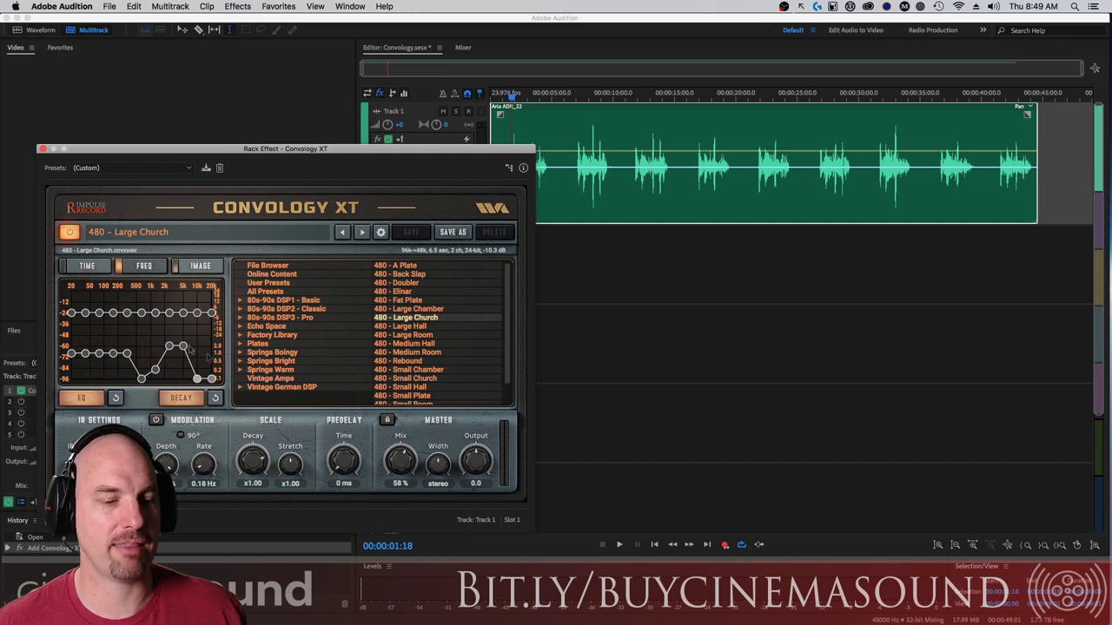
Play the dialogue with an uneven decay curve while reshaping the EQ curve with boosts across the lows and highs
{"action": "key", "text": "space"}
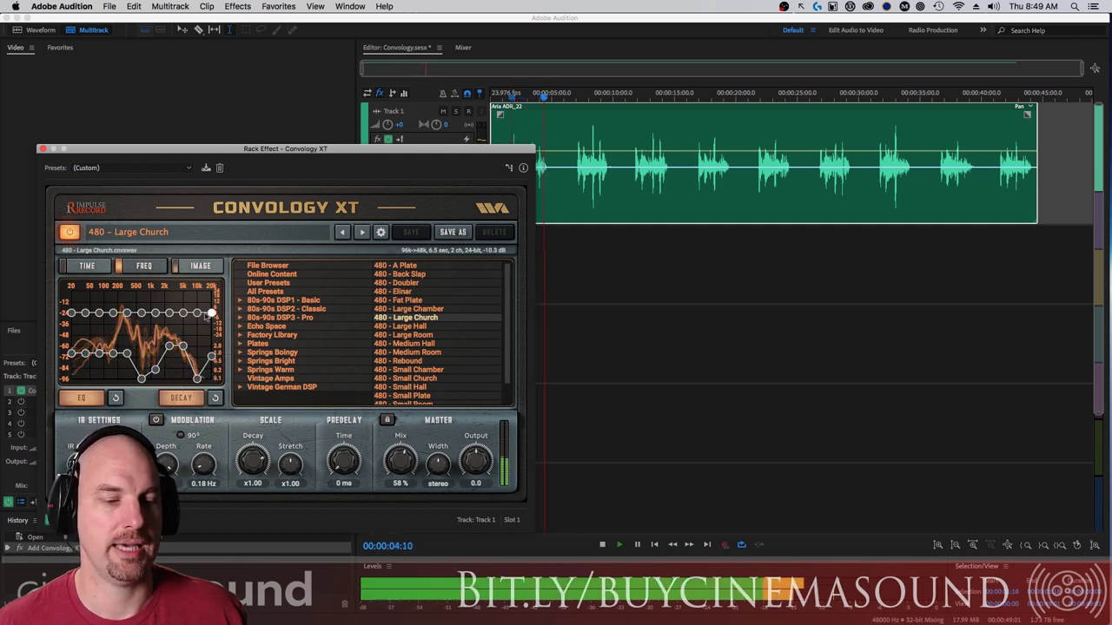
{"action": "mouse_move", "coordinate": [211, 303]}
{"action": "left_mouse_down"}
{"action": "mouse_move", "coordinate": [191, 312]}
{"action": "mouse_move", "coordinate": [100, 296]}
{"action": "mouse_move", "coordinate": [106, 320]}
{"action": "mouse_move", "coordinate": [135, 319]}
{"action": "left_mouse_up"}
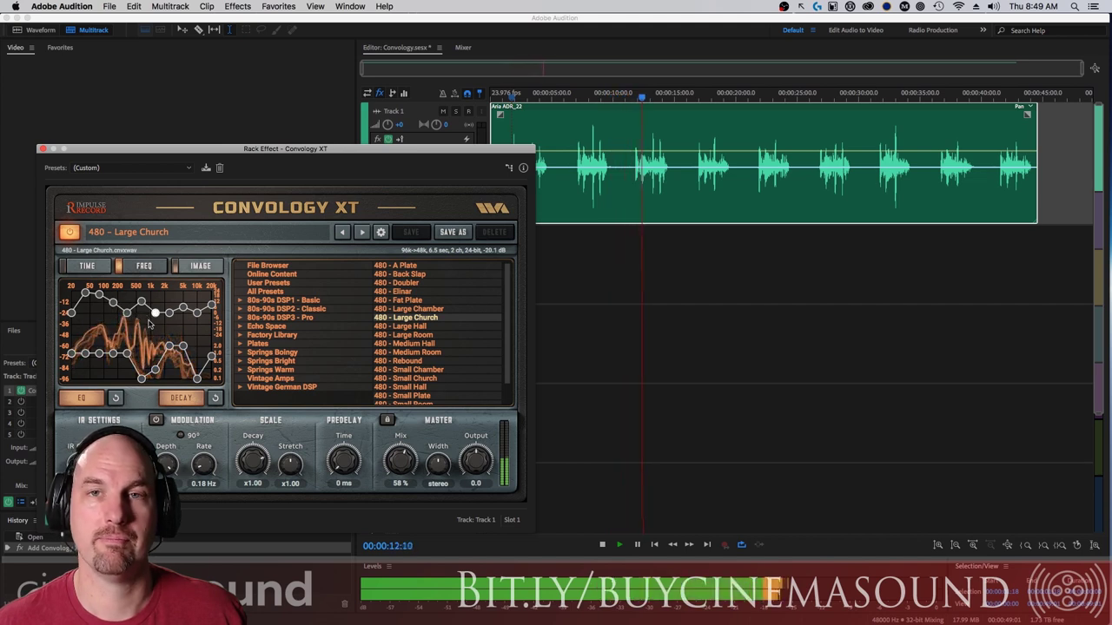
Reset both the EQ and decay curves to flat and stop playback
{"action": "left_click", "coordinate": [115, 397]}
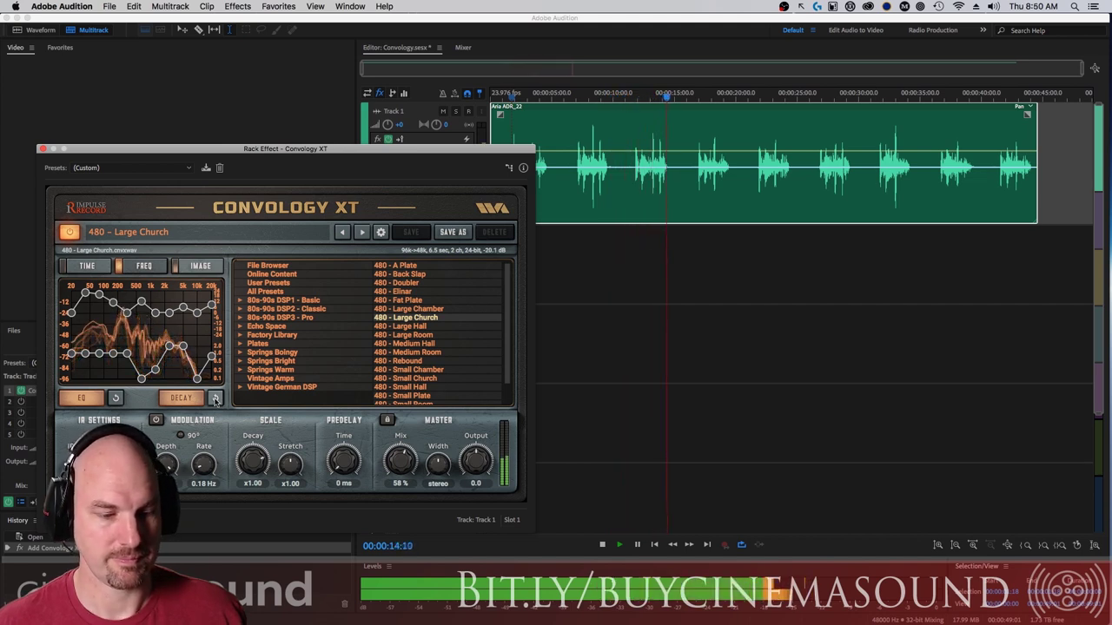
{"action": "key", "text": "space"}
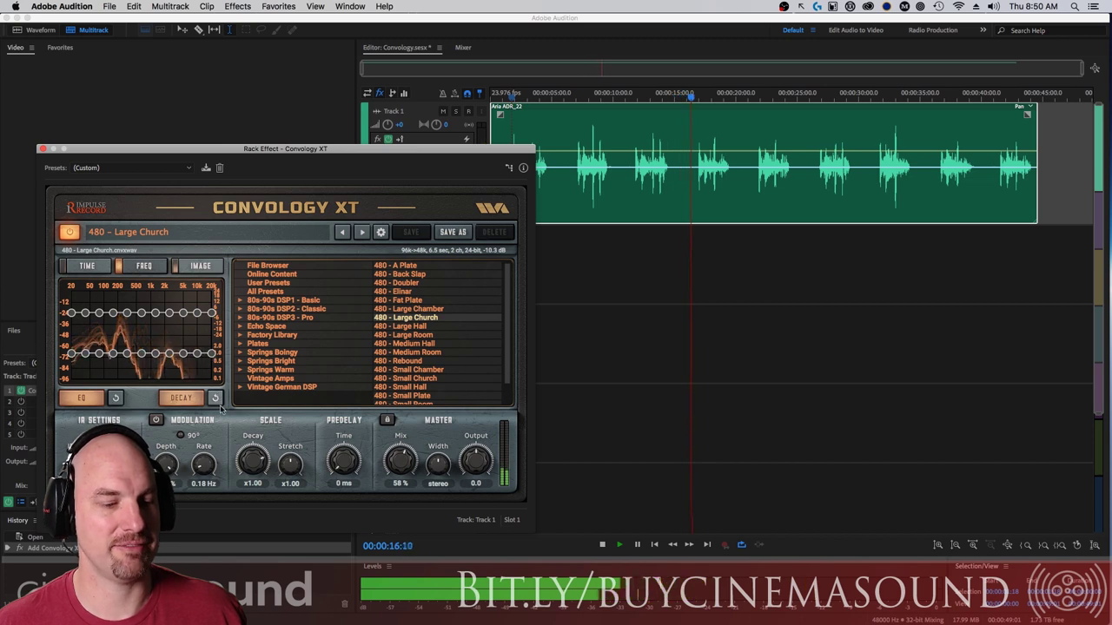
{"action": "left_click", "coordinate": [215, 397]}
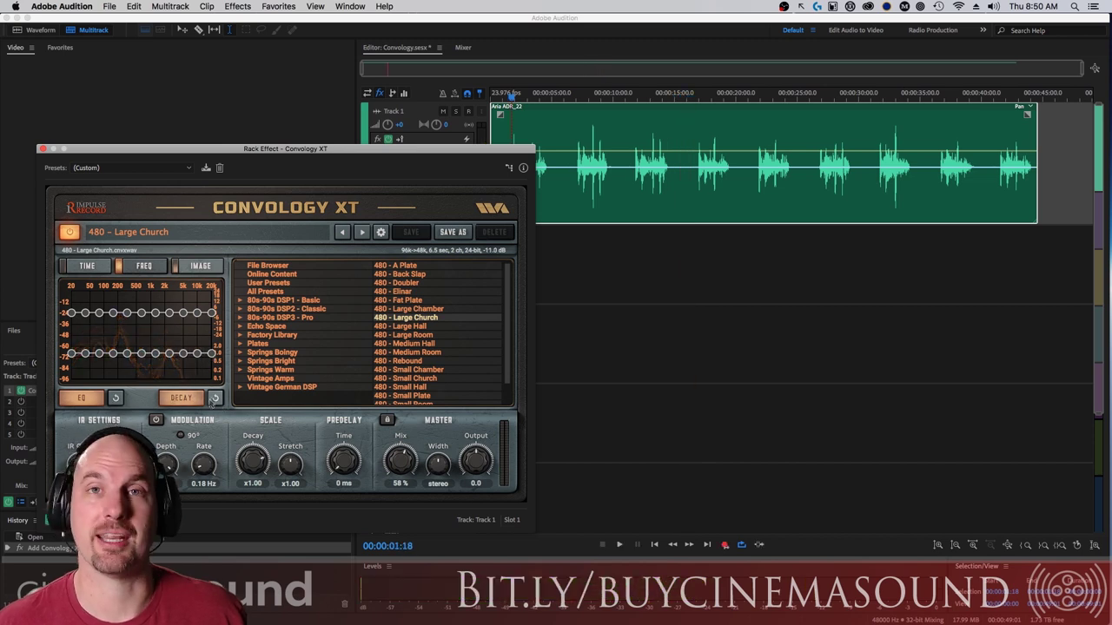
Select the 80s-90s DSP1 - Basic category, switch to the file browser and go to the Terra Nor volume
{"action": "left_click", "coordinate": [287, 300]}
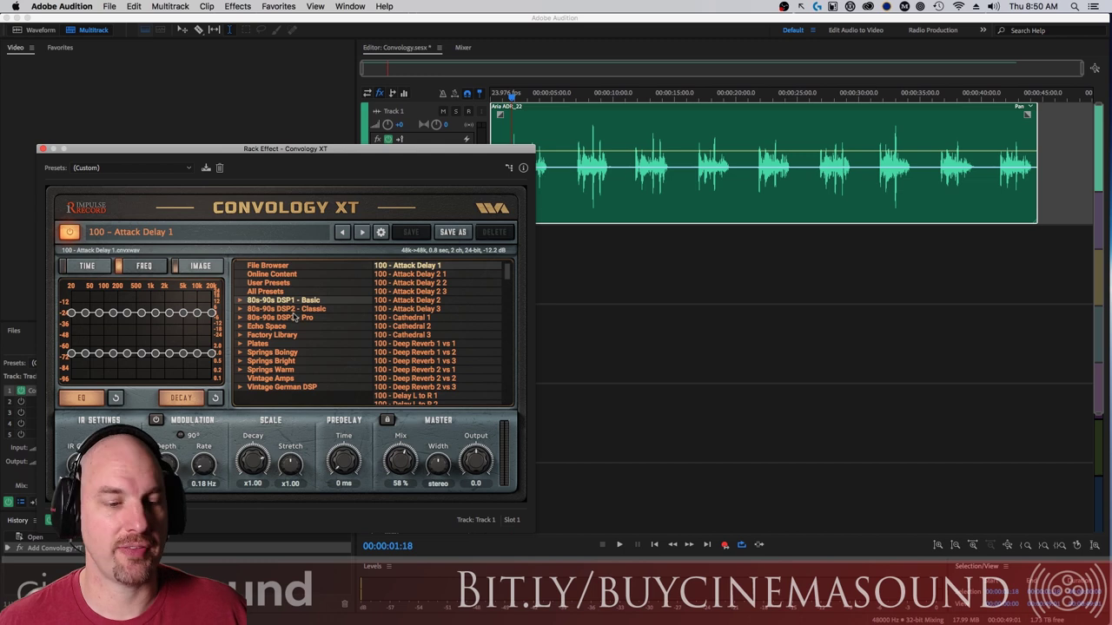
{"action": "left_click", "coordinate": [276, 266]}
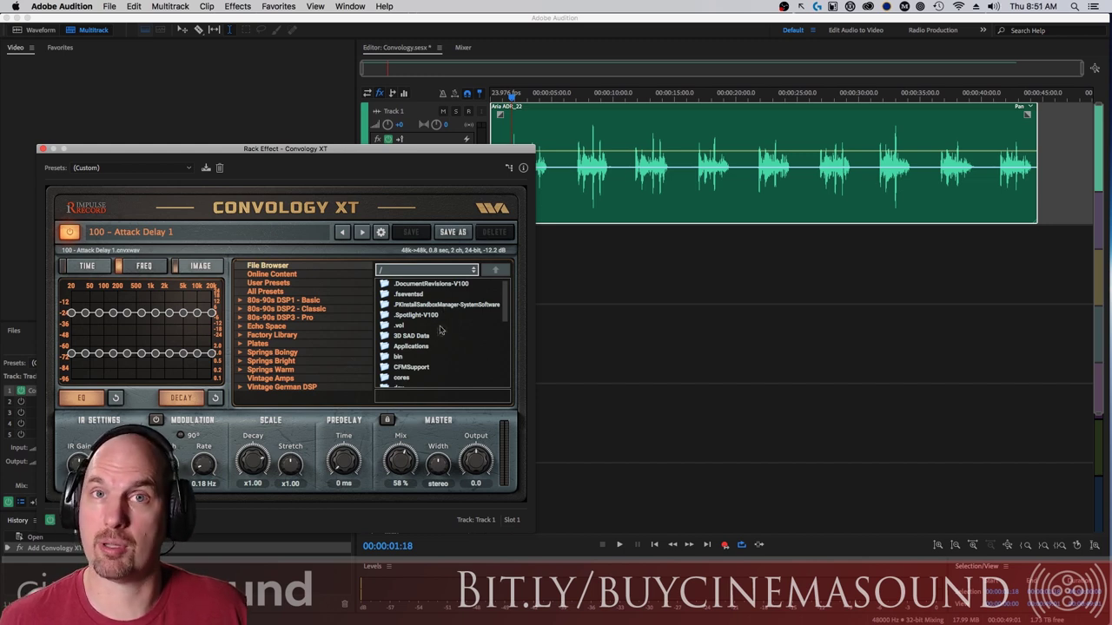
{"action": "scroll", "coordinate": [502, 300], "scroll_direction": "down", "scroll_amount": 3}
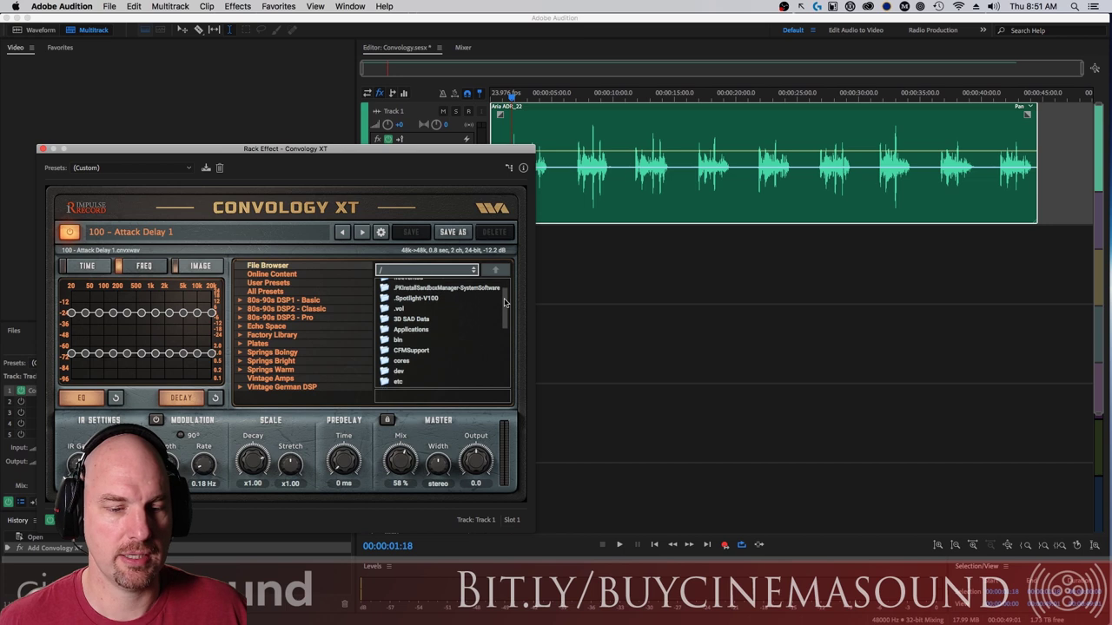
{"action": "scroll", "coordinate": [502, 300], "scroll_direction": "up", "scroll_amount": 3}
{"action": "left_click", "coordinate": [473, 270]}
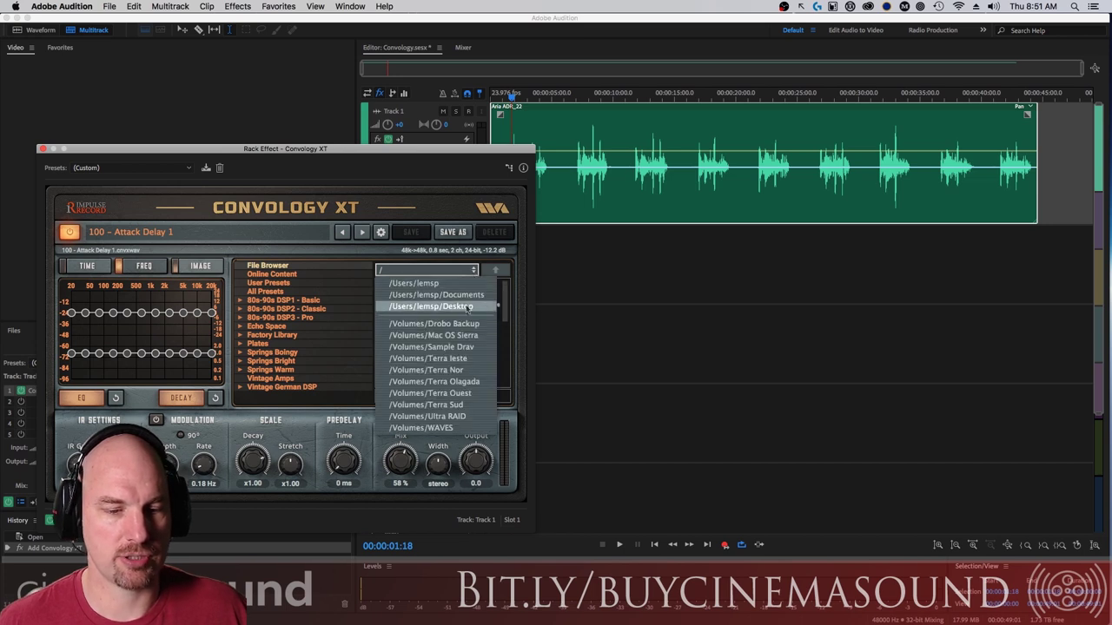
{"action": "left_click", "coordinate": [466, 371]}
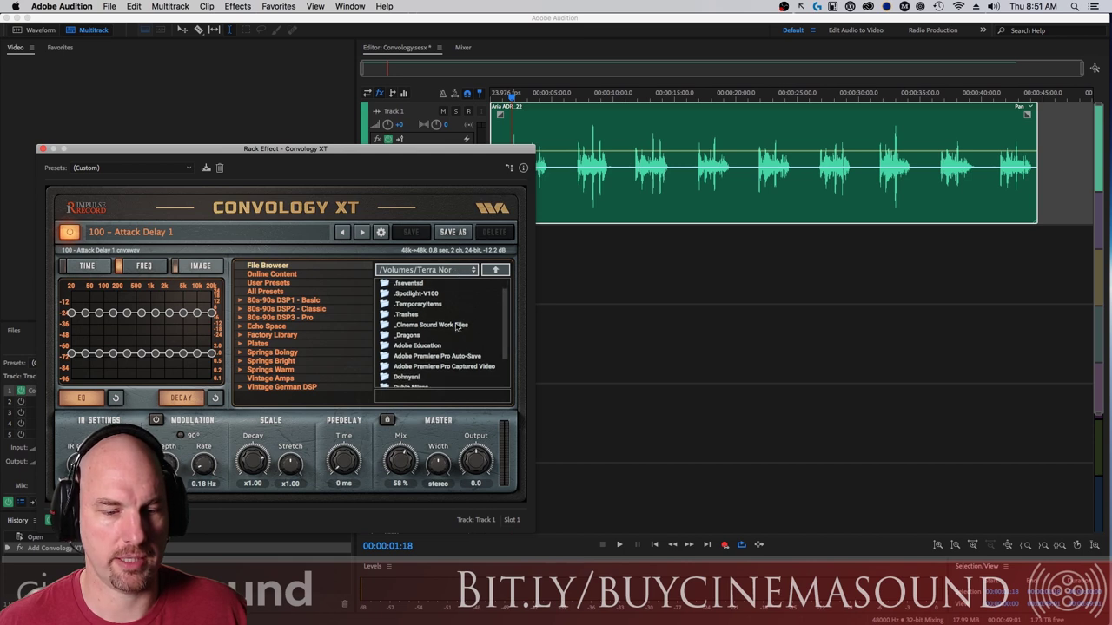
Load the impulse response MACBETH_IR_F LR.aif from the _Cinema Sound Work Files folder and play the dialogue through it
{"action": "double_click", "coordinate": [458, 330]}
{"action": "double_click", "coordinate": [401, 292]}
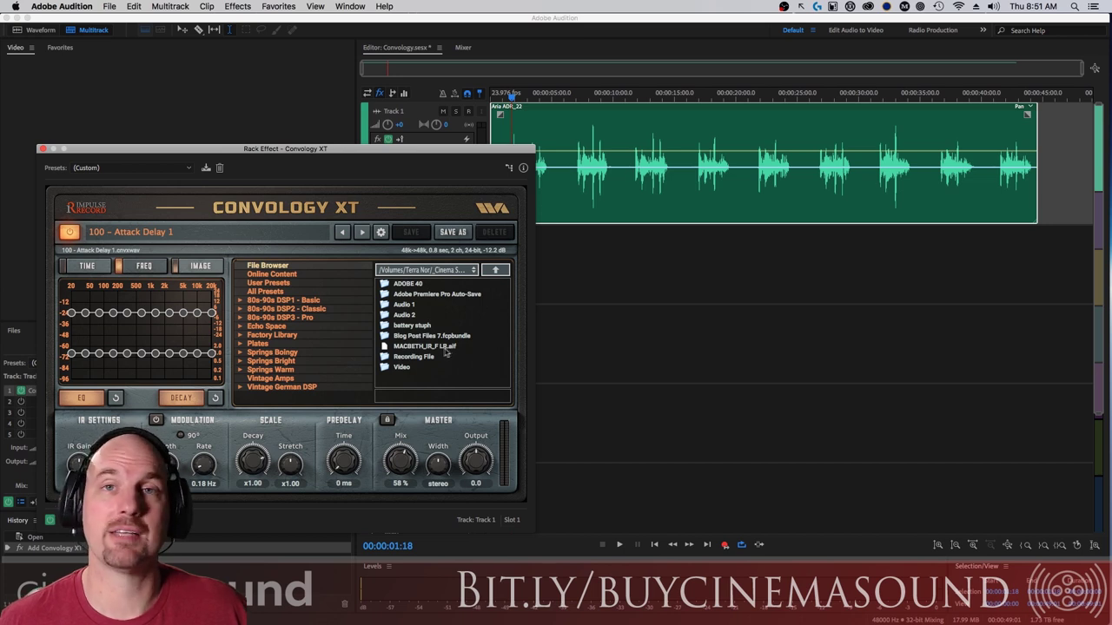
{"action": "double_click", "coordinate": [442, 348]}
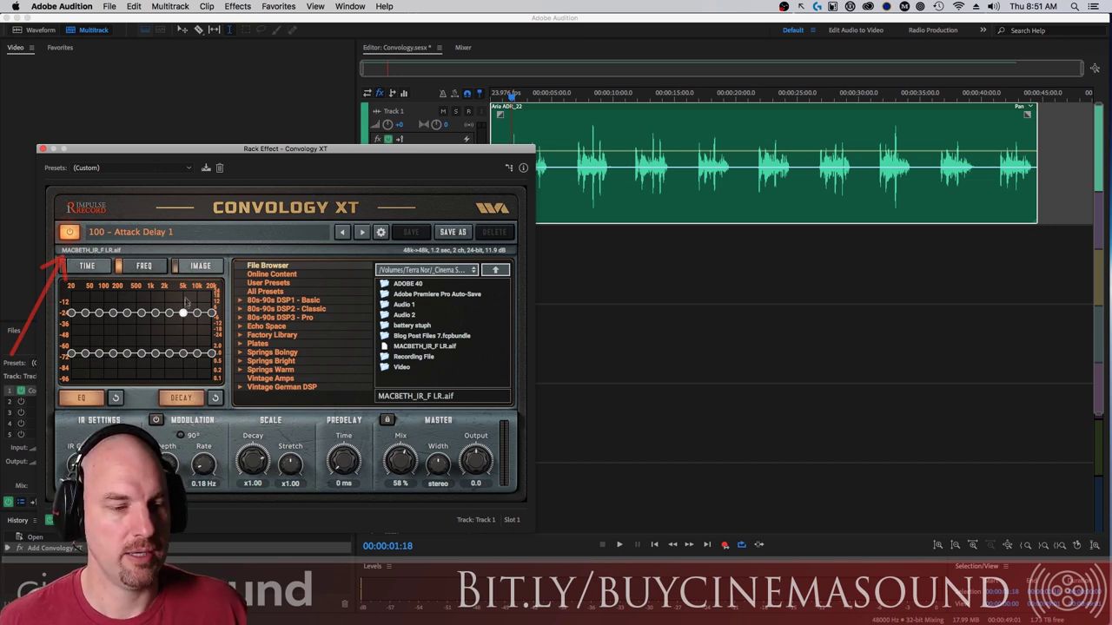
{"action": "key", "text": "space"}
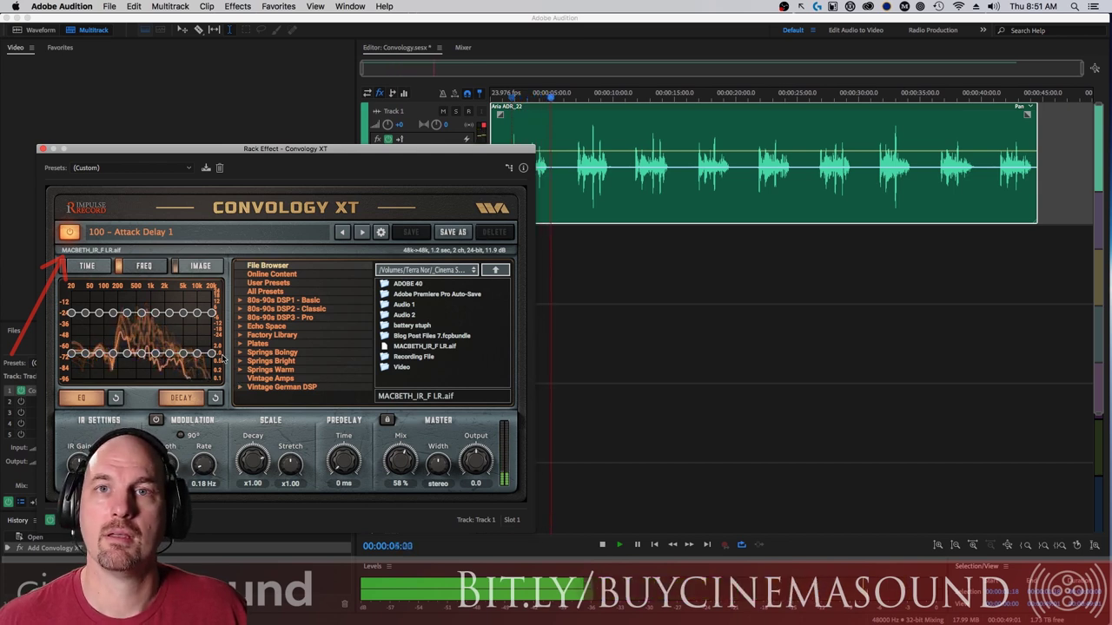
{"action": "key", "text": "space"}
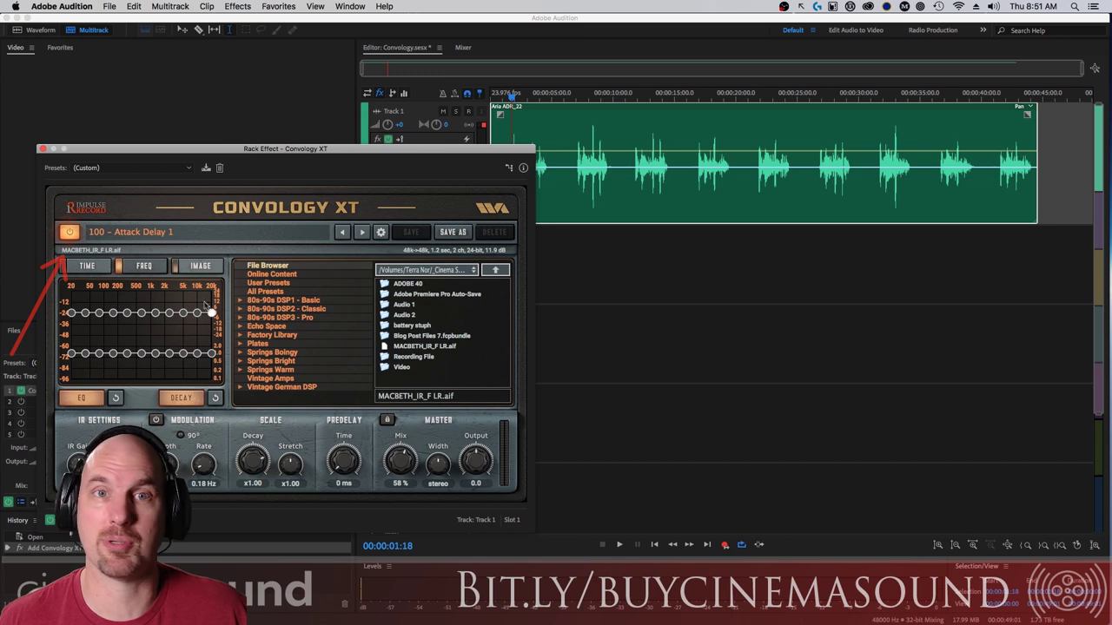
Show the impulse's time settings, try the hold at 0.0 sec and reset it to its default
{"action": "left_click", "coordinate": [87, 266]}
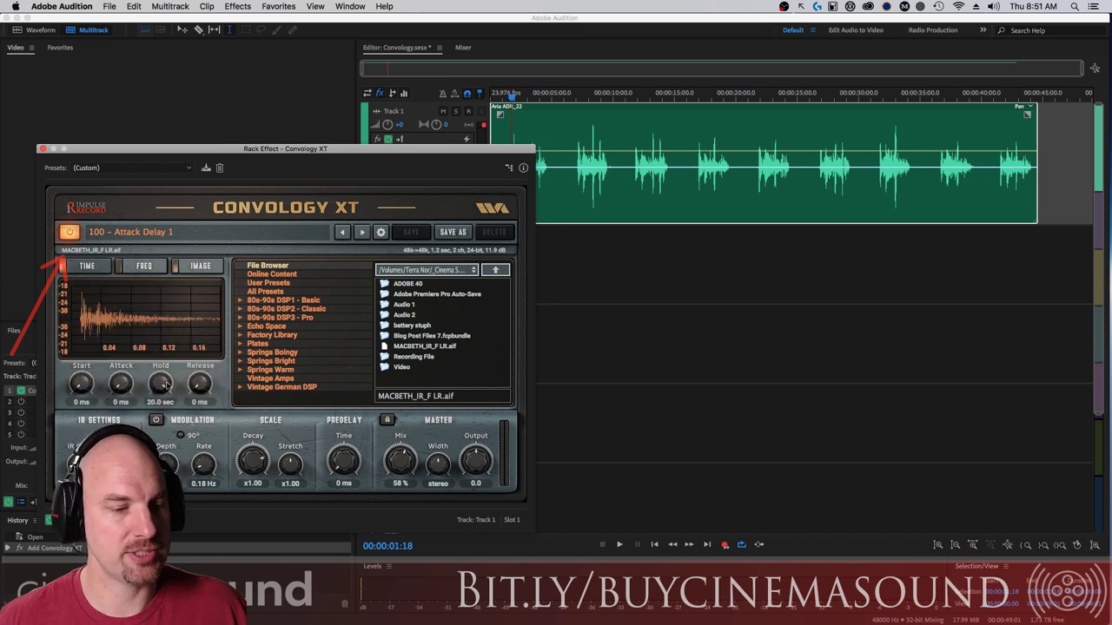
{"action": "left_click_drag", "start_coordinate": [160, 388], "coordinate": [186, 428]}
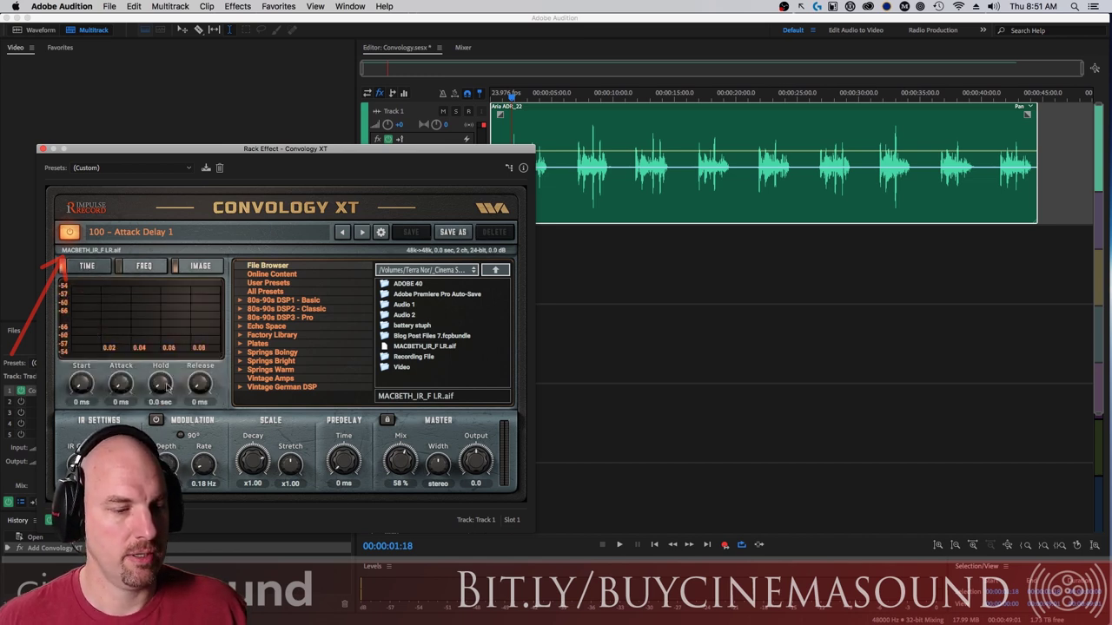
{"action": "double_click", "coordinate": [168, 388]}
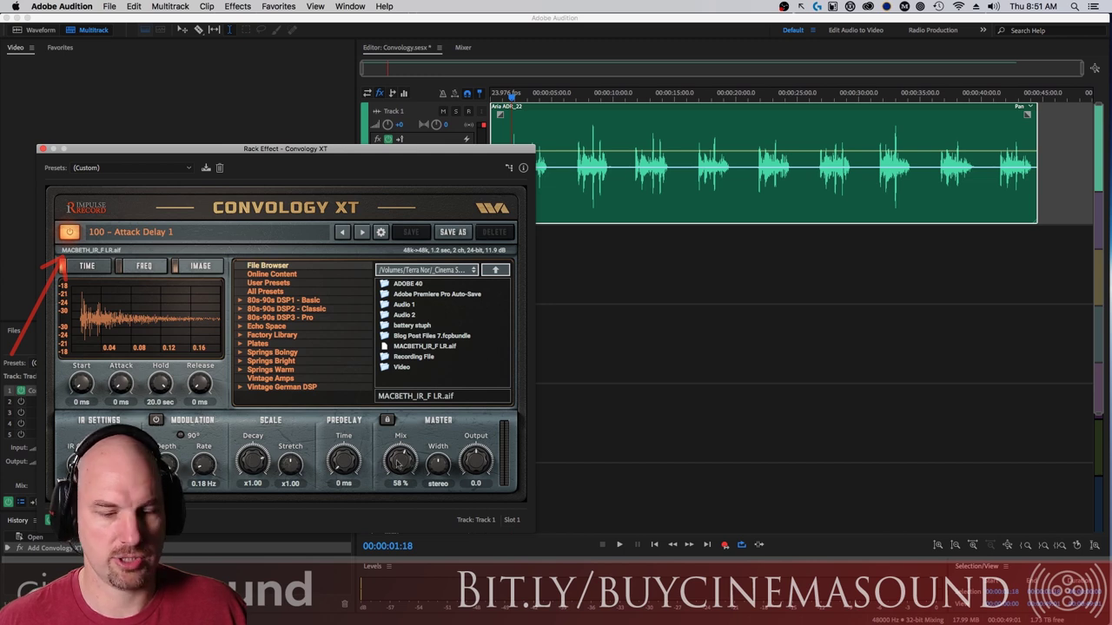
Lower the mix to 41 % and play the dialogue with the hold at 0.0 sec and the release at 386 ms
{"action": "left_click_drag", "start_coordinate": [400, 460], "coordinate": [403, 493]}
{"action": "key", "text": "space"}
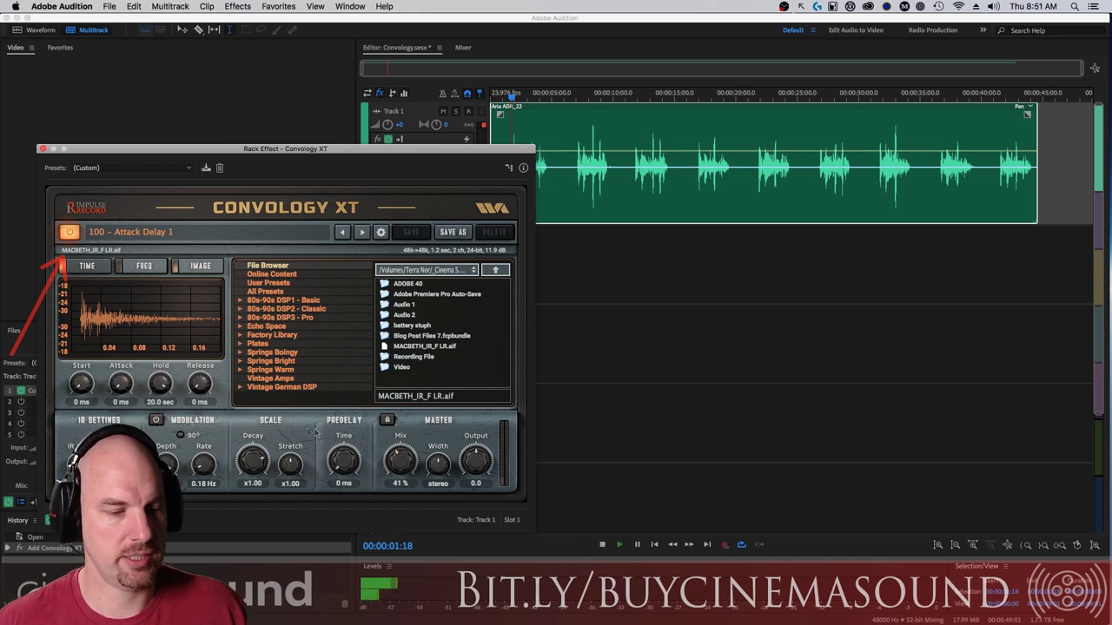
{"action": "left_click_drag", "start_coordinate": [207, 388], "coordinate": [200, 397]}
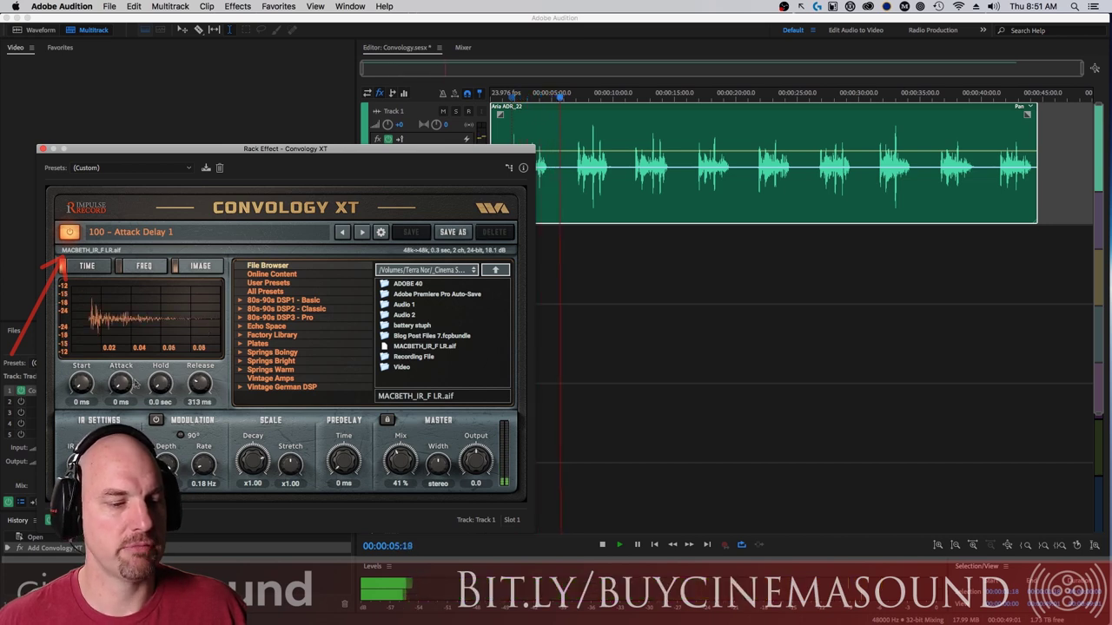
{"action": "left_click_drag", "start_coordinate": [200, 387], "coordinate": [198, 382]}
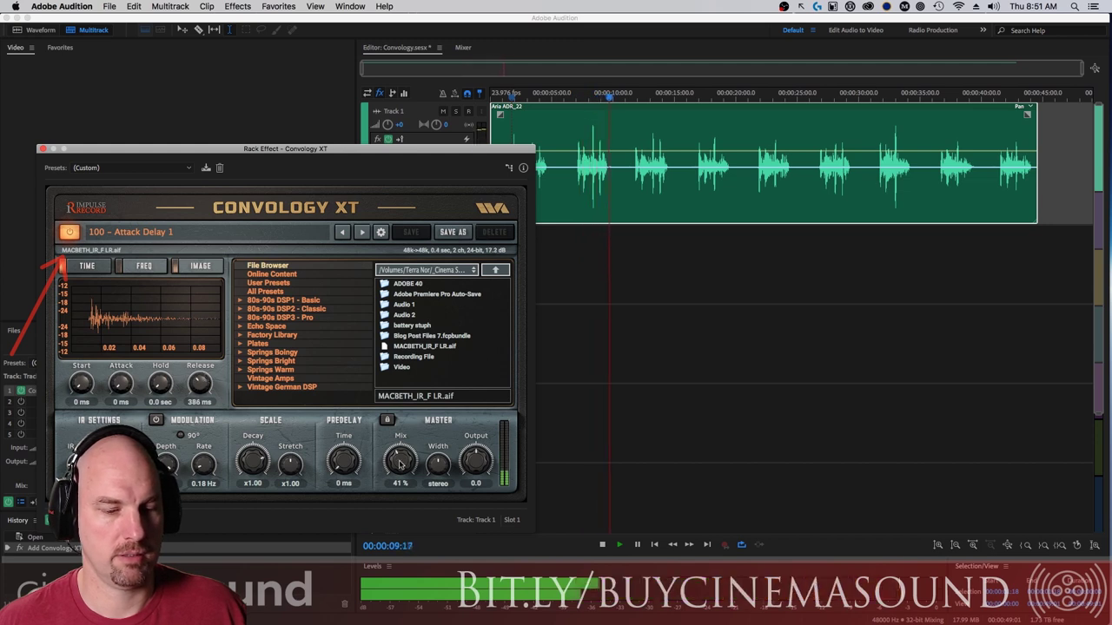
Raise the mix to 100 % and the release to 568 ms during playback, and stop
{"action": "mouse_move", "coordinate": [401, 459]}
{"action": "left_mouse_down"}
{"action": "mouse_move", "coordinate": [405, 443]}
{"action": "mouse_move", "coordinate": [407, 462]}
{"action": "left_mouse_up"}
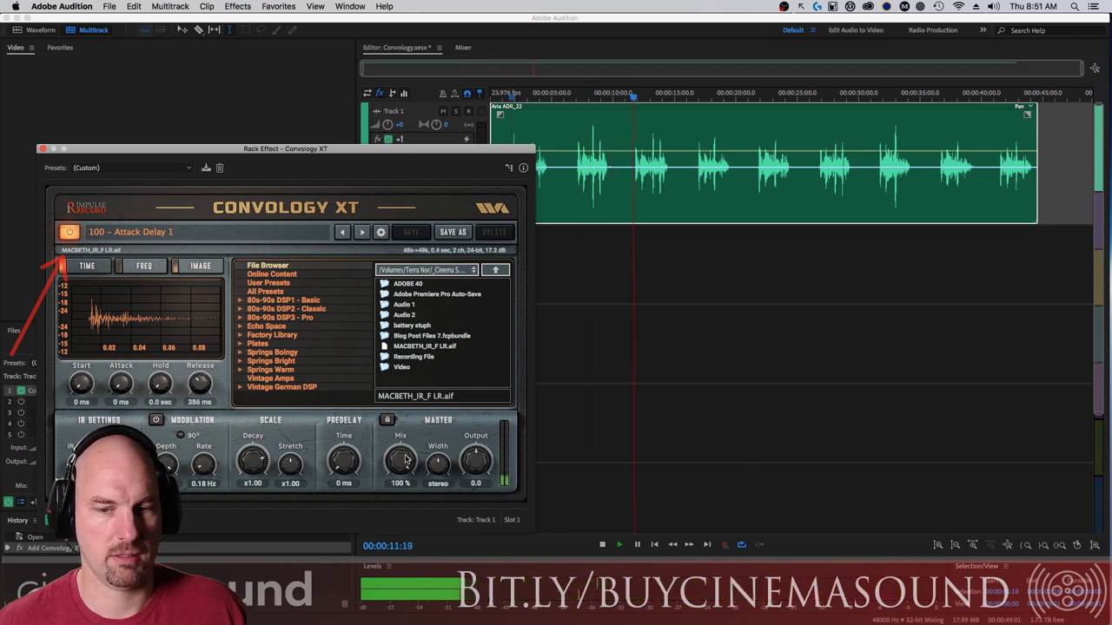
{"action": "left_click_drag", "start_coordinate": [199, 383], "coordinate": [207, 365]}
{"action": "key", "text": "space"}
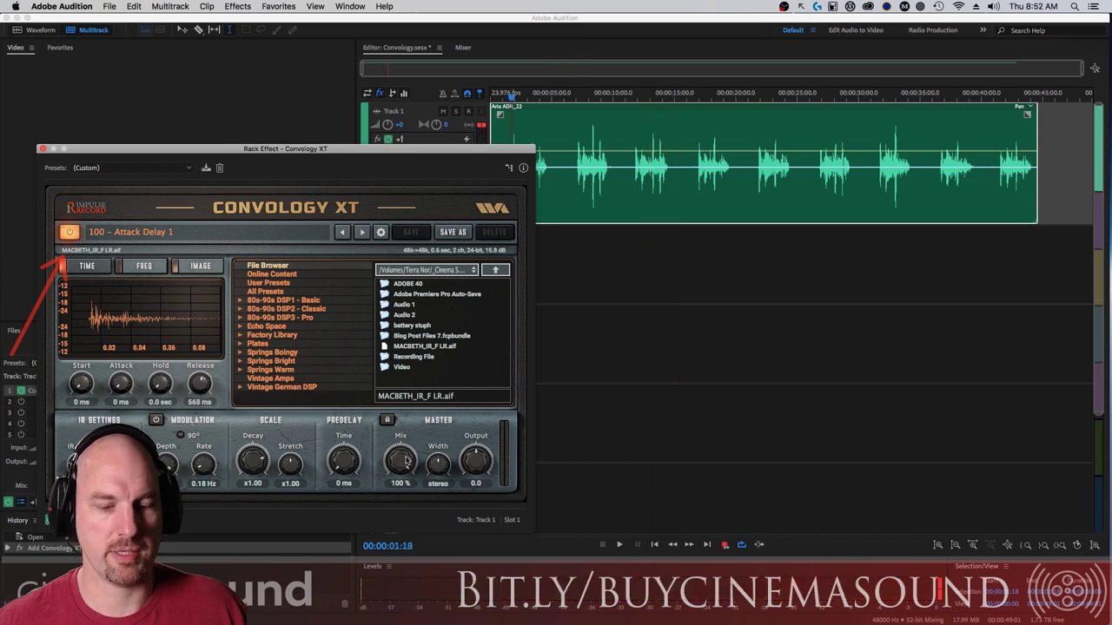
Set the stereo width to 122% and the mix to 0 %, and play the dry dialogue for comparison
{"action": "left_click_drag", "start_coordinate": [399, 462], "coordinate": [450, 450]}
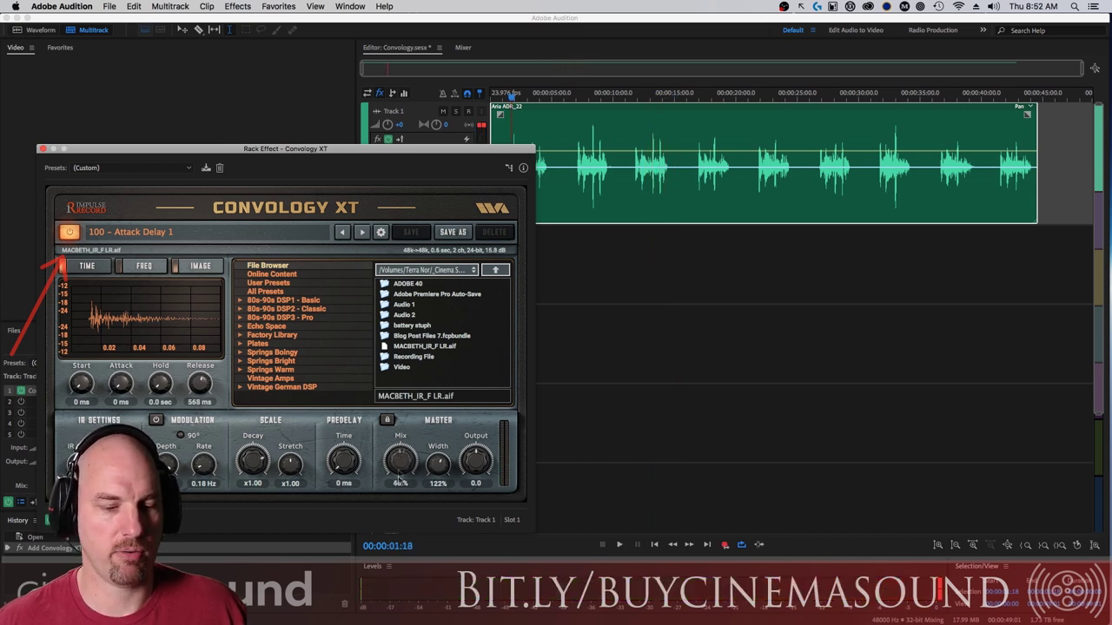
{"action": "key", "text": "space"}
{"action": "left_click_drag", "start_coordinate": [399, 477], "coordinate": [402, 573]}
{"action": "key", "text": "space"}
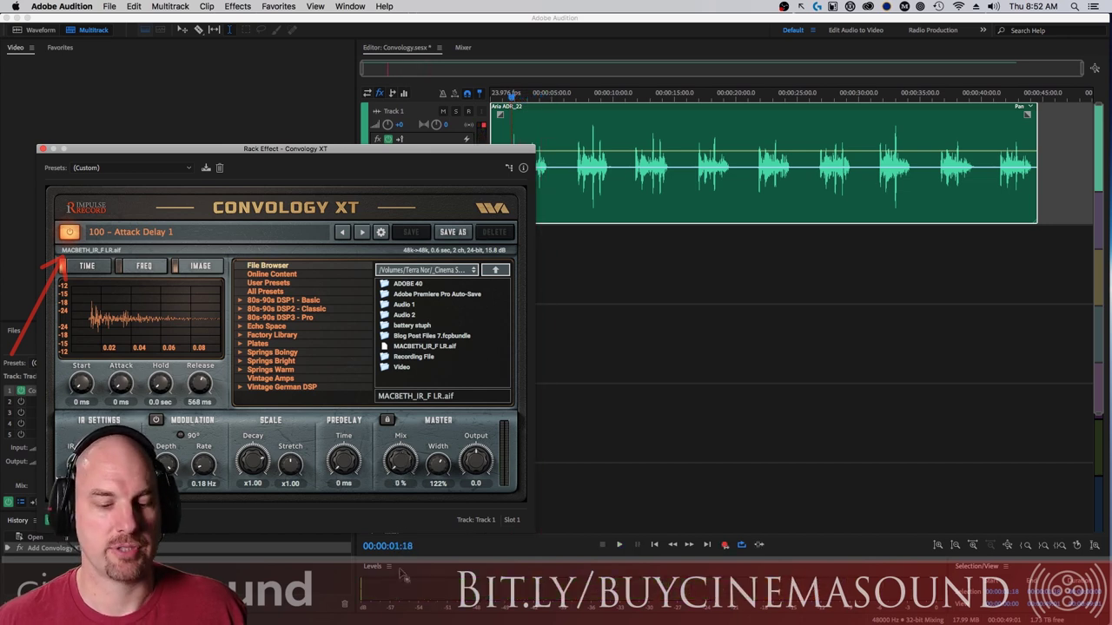
{"action": "key", "text": "space"}
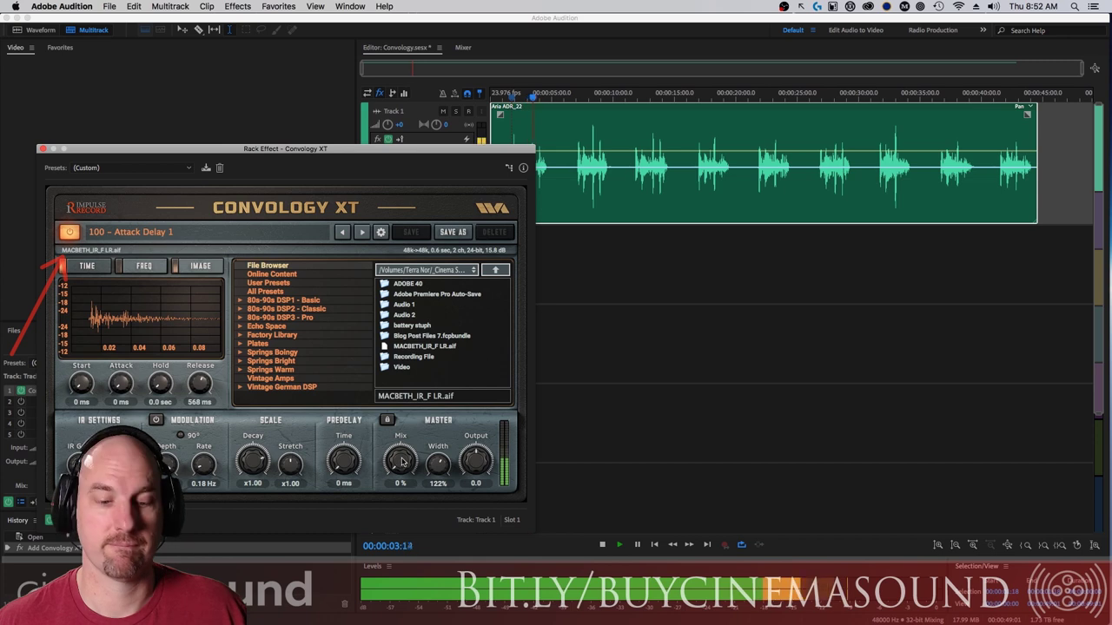
{"action": "key", "text": "space"}
Set the mix to 39 %, play the dialogue with the loaded impulse response and stop playback
{"action": "left_click_drag", "start_coordinate": [402, 460], "coordinate": [406, 408]}
{"action": "key", "text": "space"}
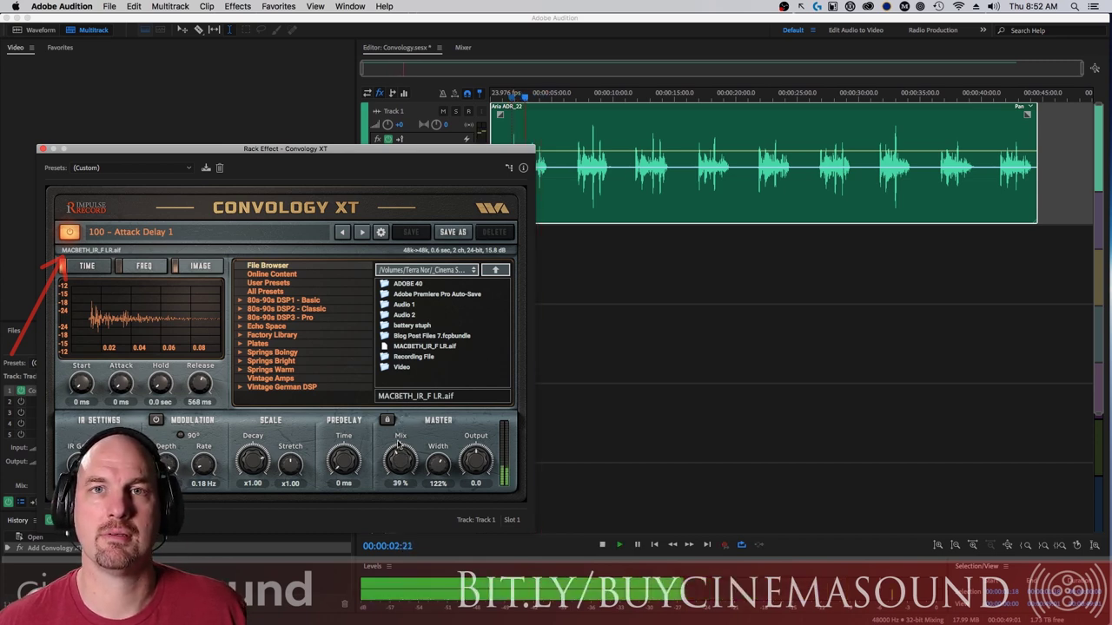
{"action": "key", "text": "space"}
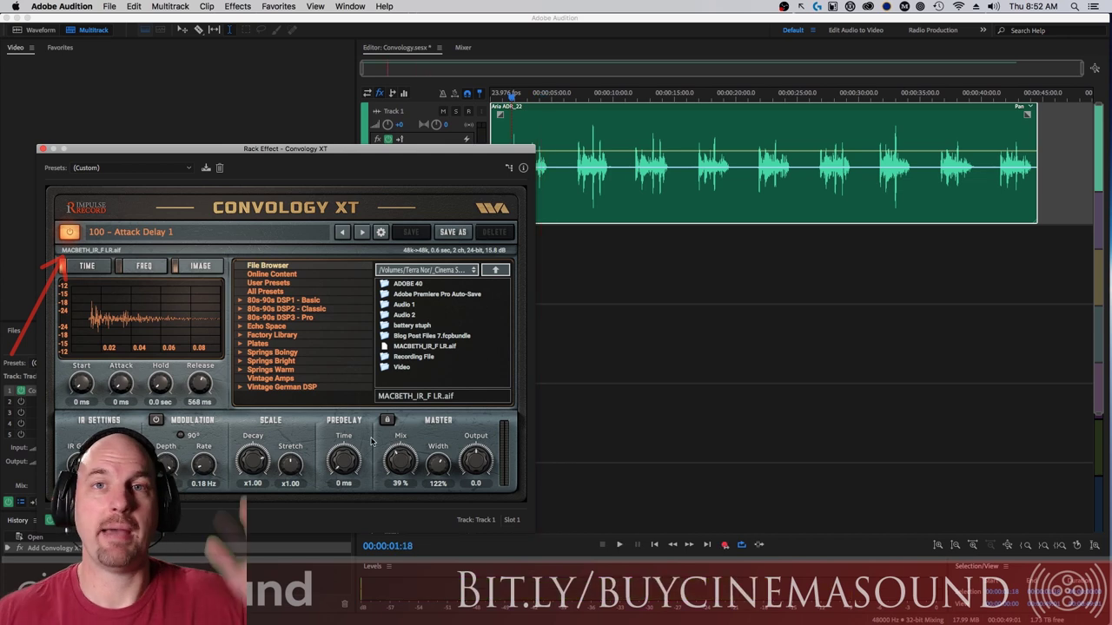